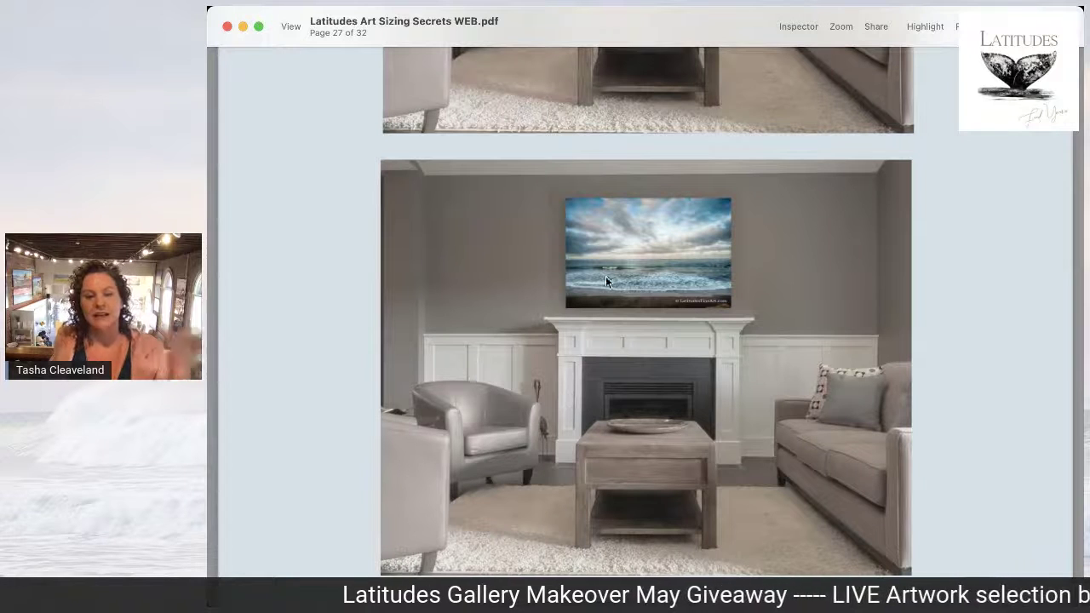
Scroll back to the 48x32 sizing example, minimize the art sizing PDF, and switch to the living room mockup in Photoshop
scroll(647, 337, up, 4)
scroll(645, 337, up, 5)
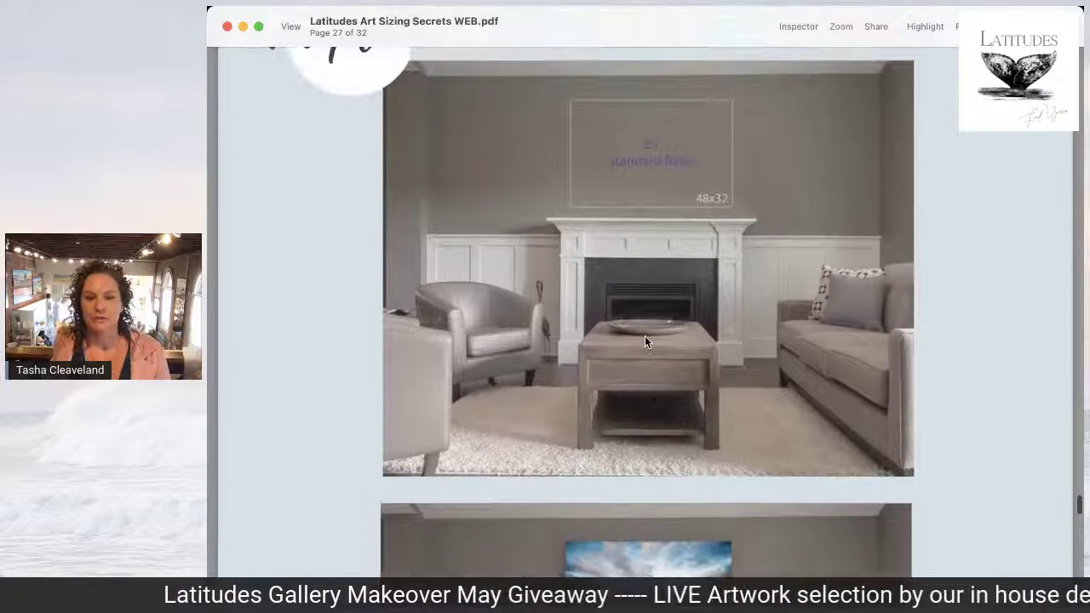
click(243, 27)
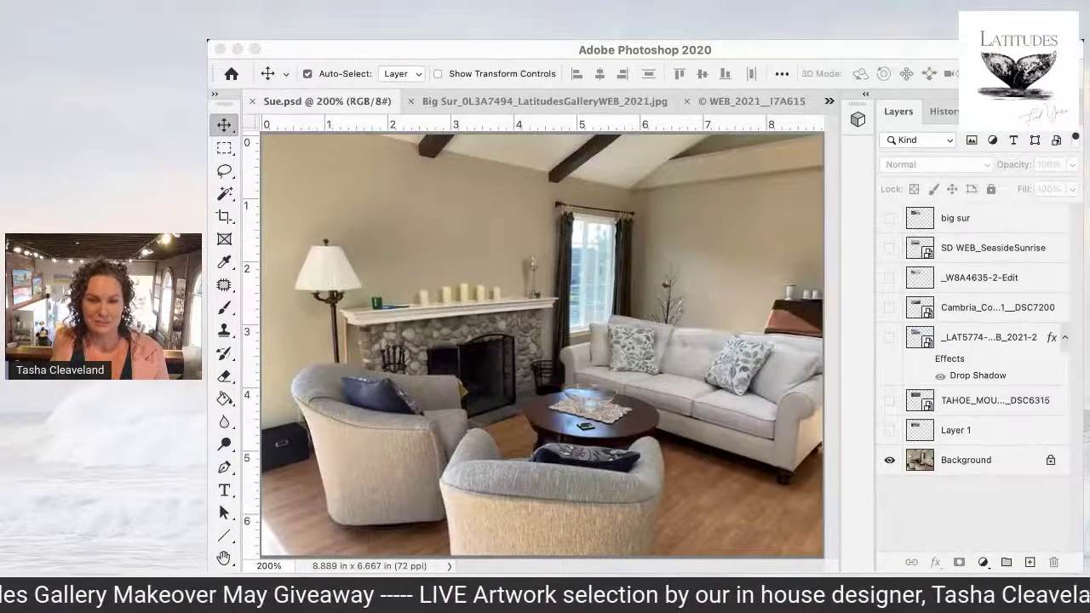
click(282, 516)
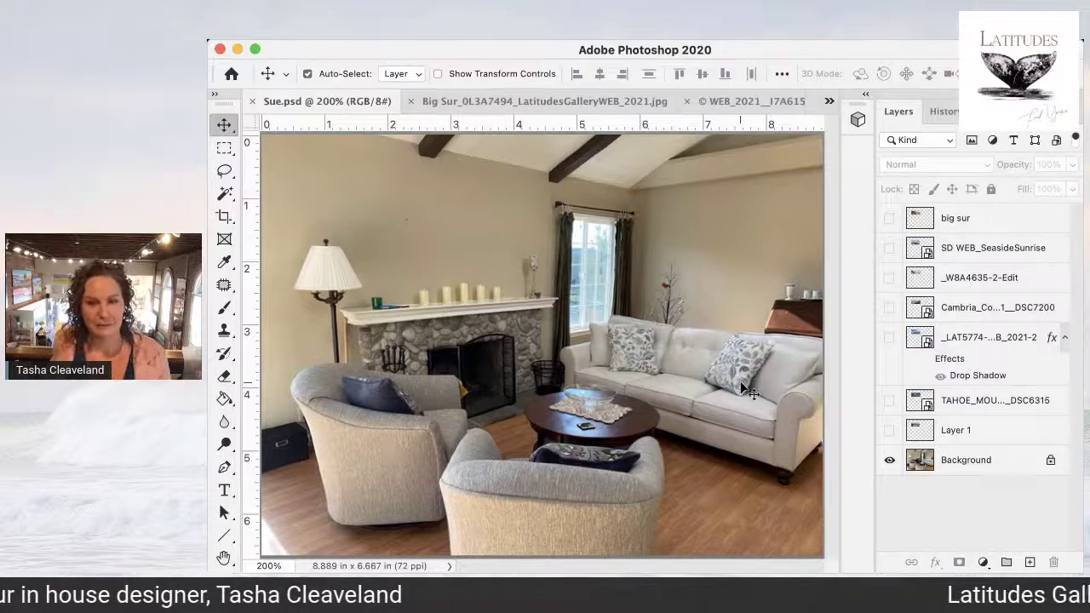
Show the big sur artwork above the fireplace, comparing it with the SD WEB_SeasideSunrise layer and with the bare wall
click(889, 220)
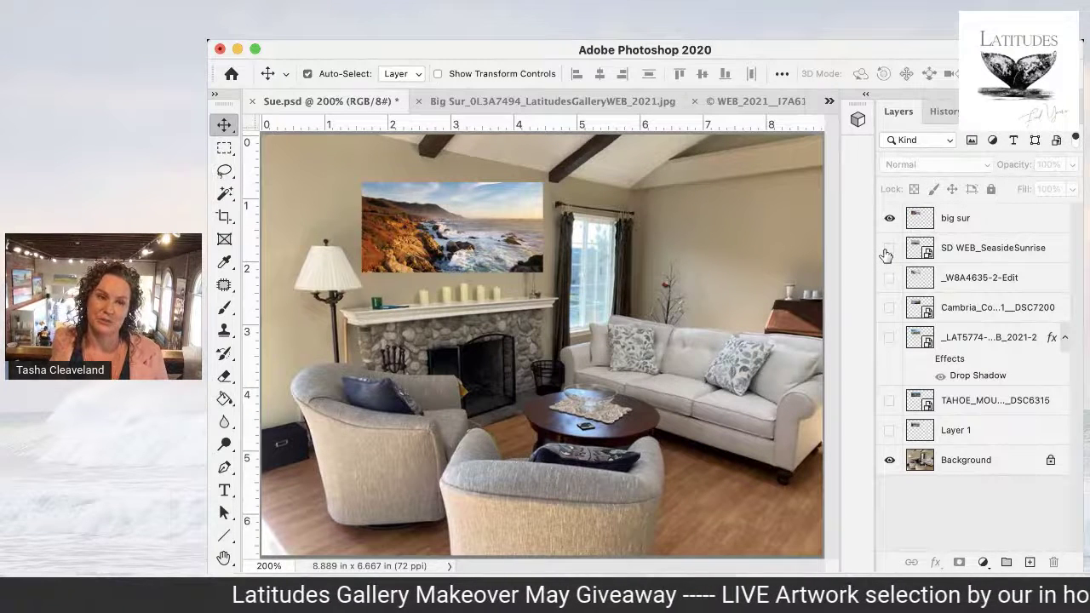
click(889, 249)
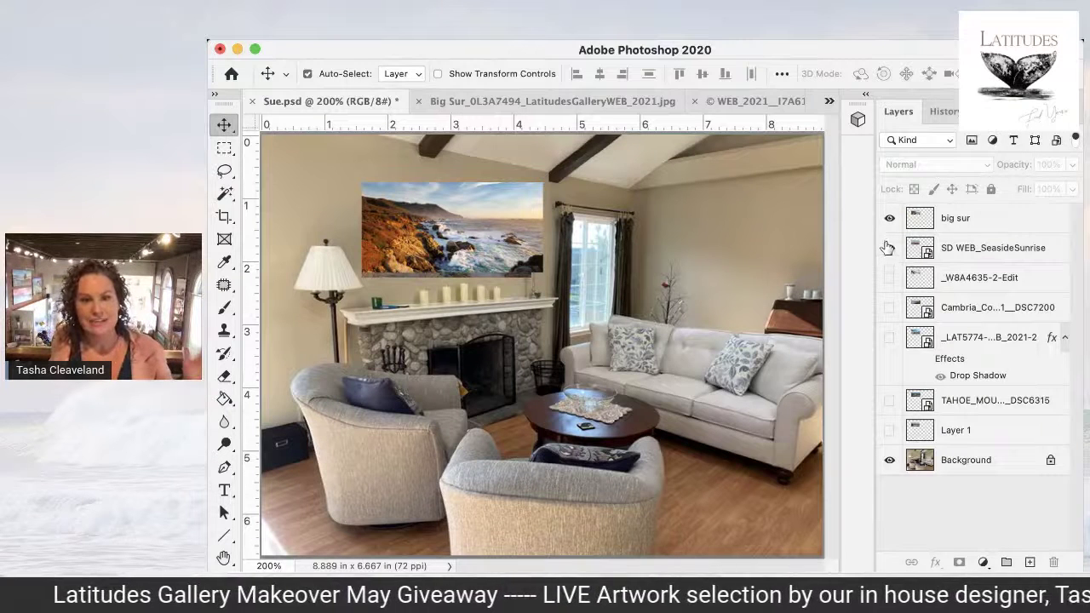
click(887, 250)
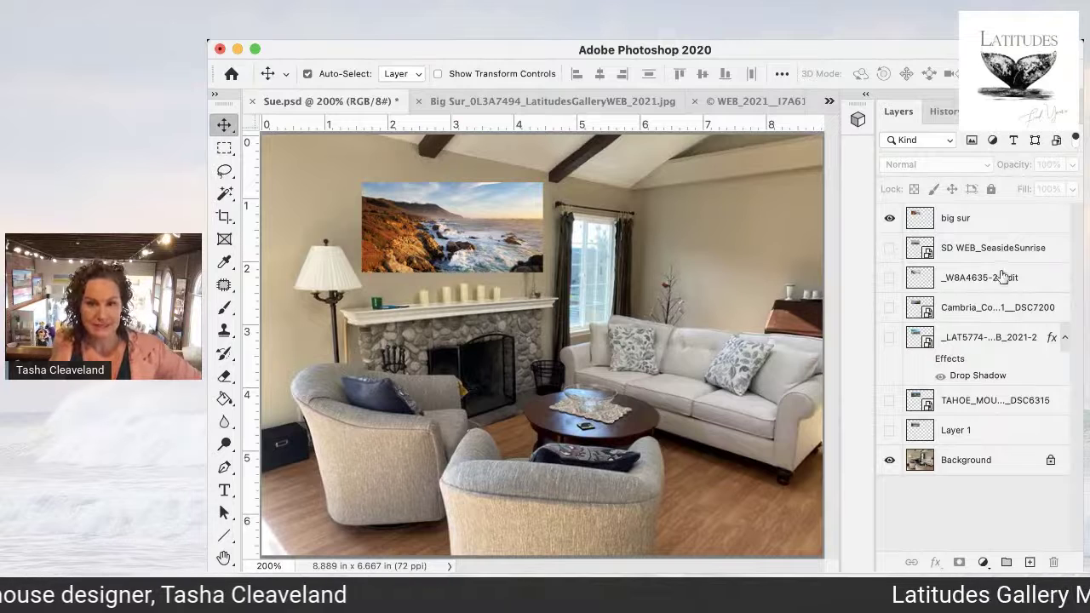
click(889, 221)
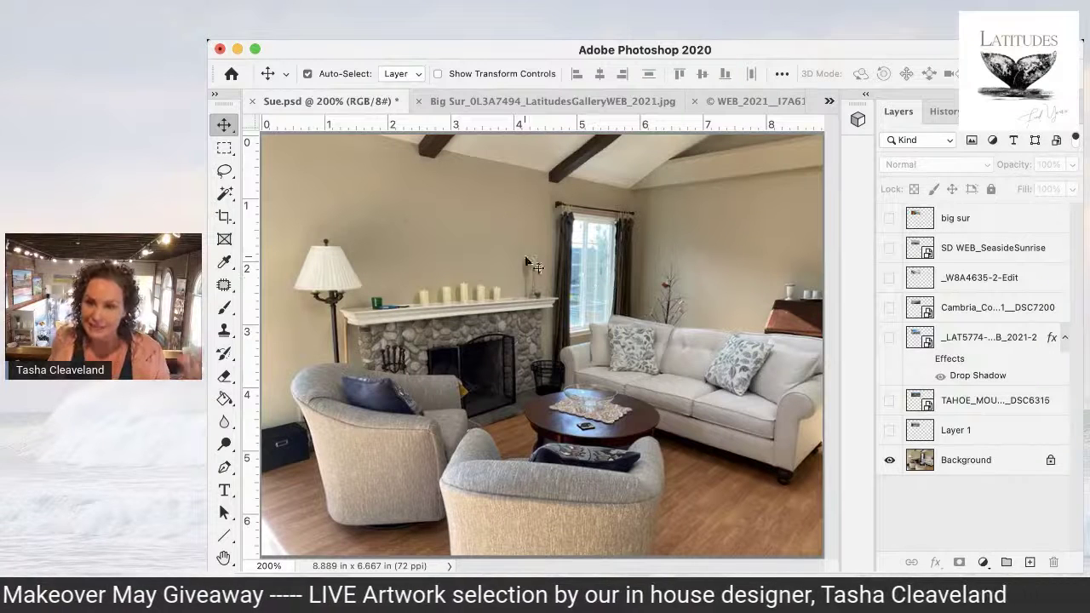
click(890, 219)
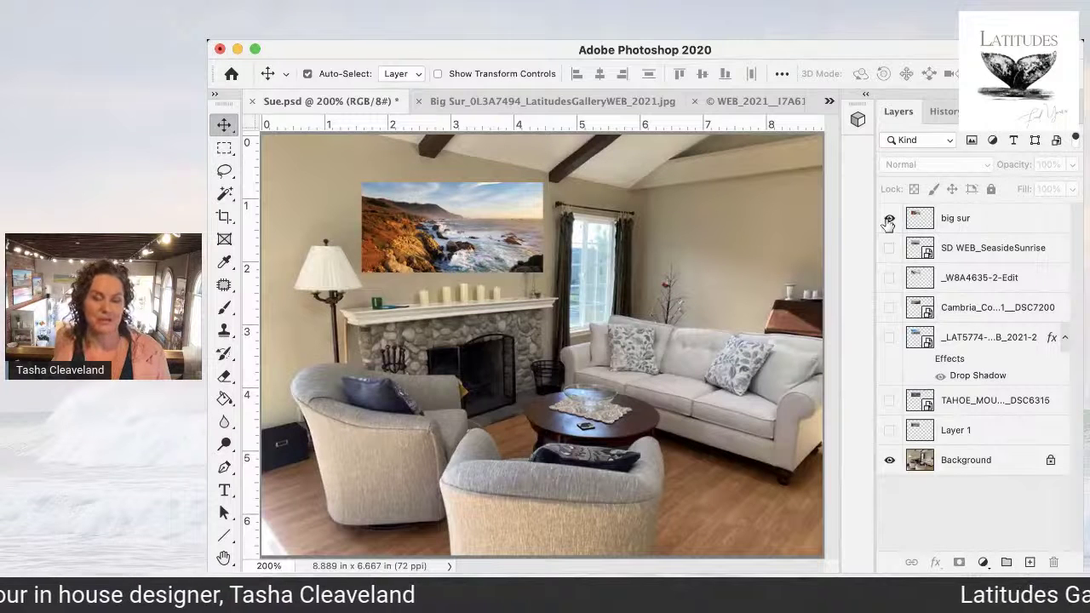
Select the big sur artwork and enlarge it proportionally from its upper-left corner to about 243%
click(509, 252)
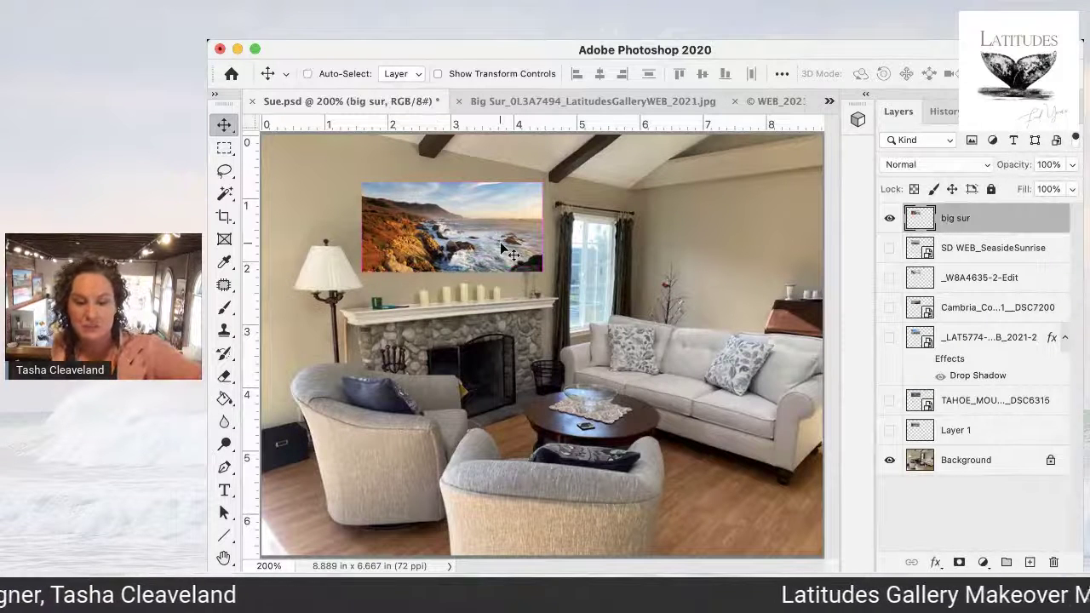
key(super+t)
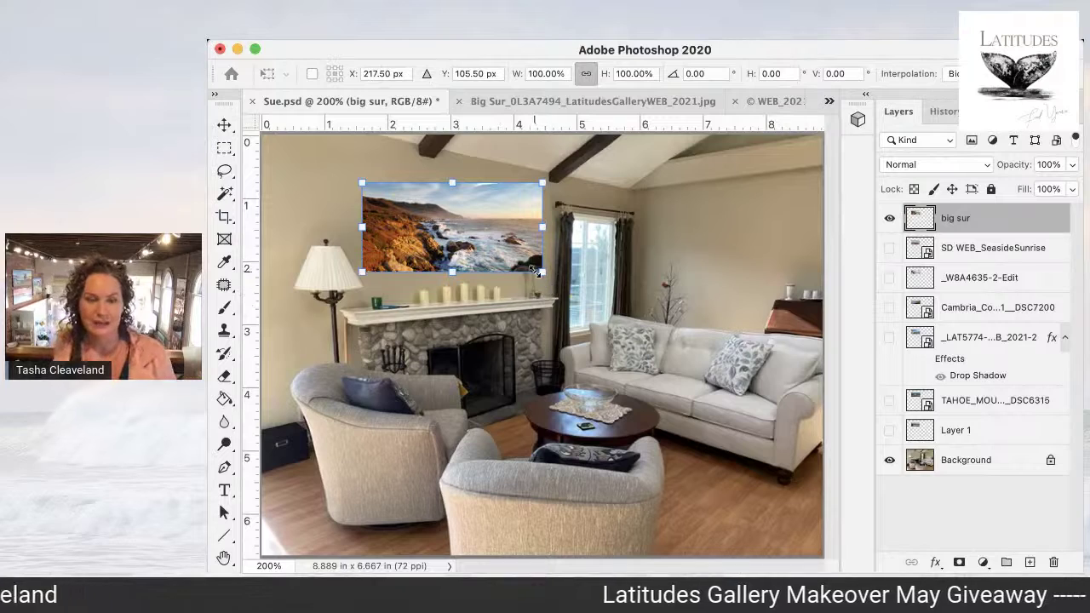
drag(540, 272, 768, 453)
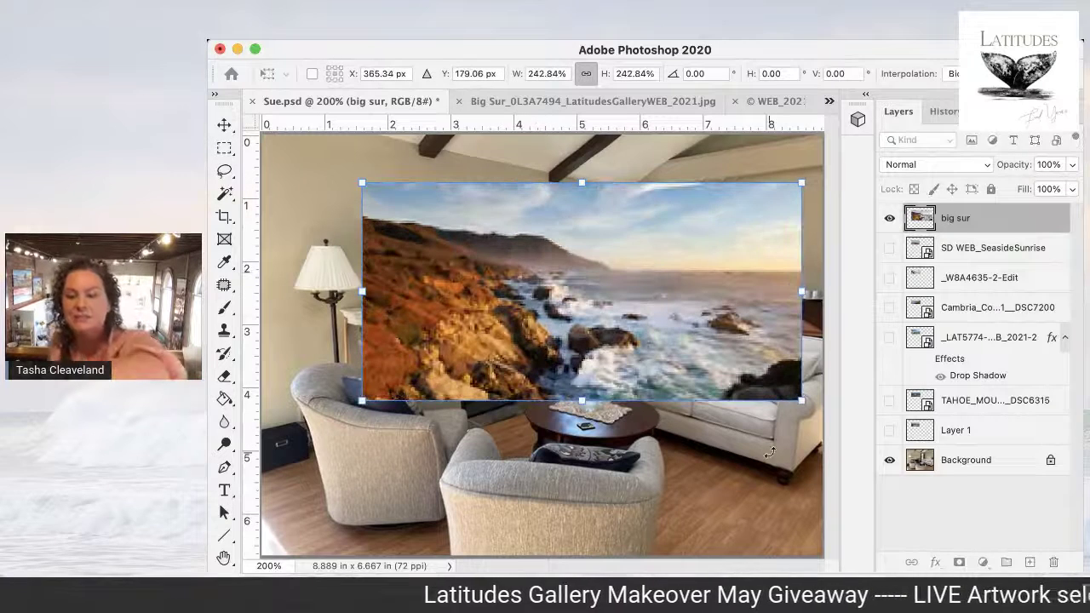
key(Return)
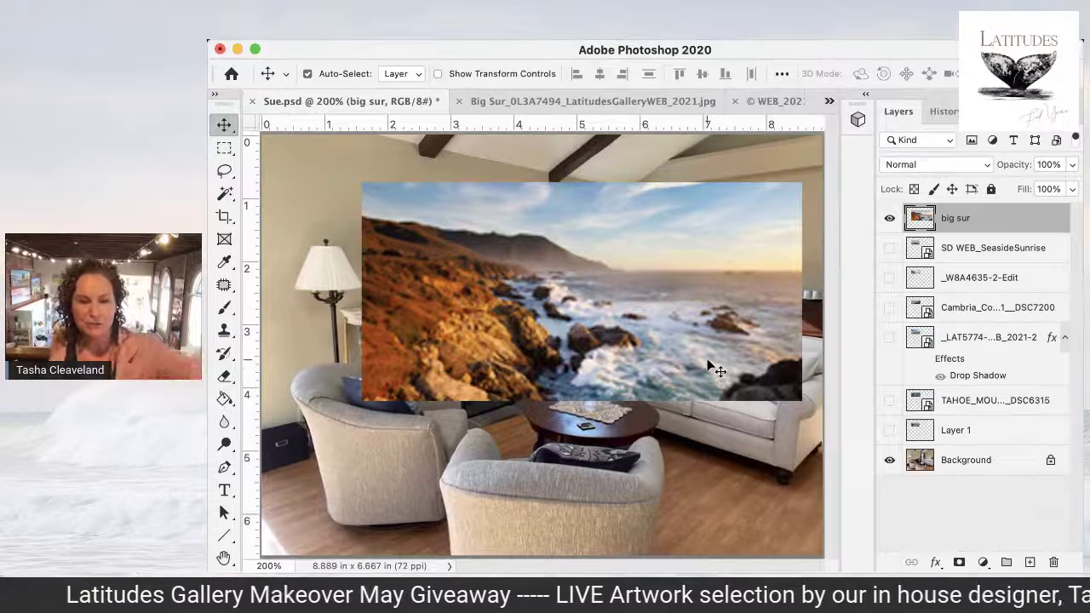
Scale the big sur artwork down proportionally to about 44% and shift it slightly to center it above the mantel
key(super+t)
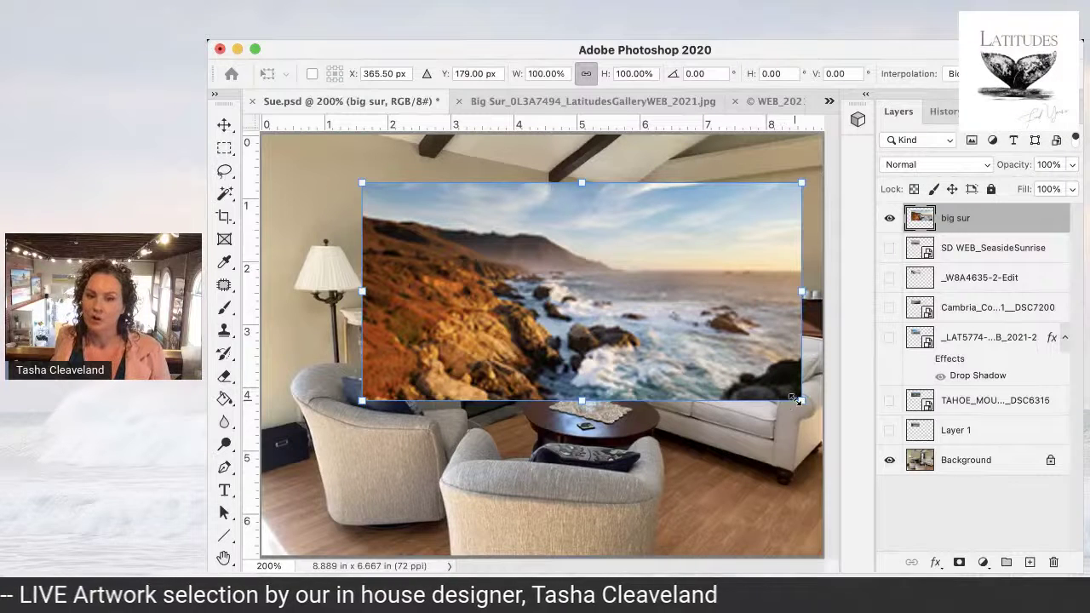
drag(798, 401, 574, 288)
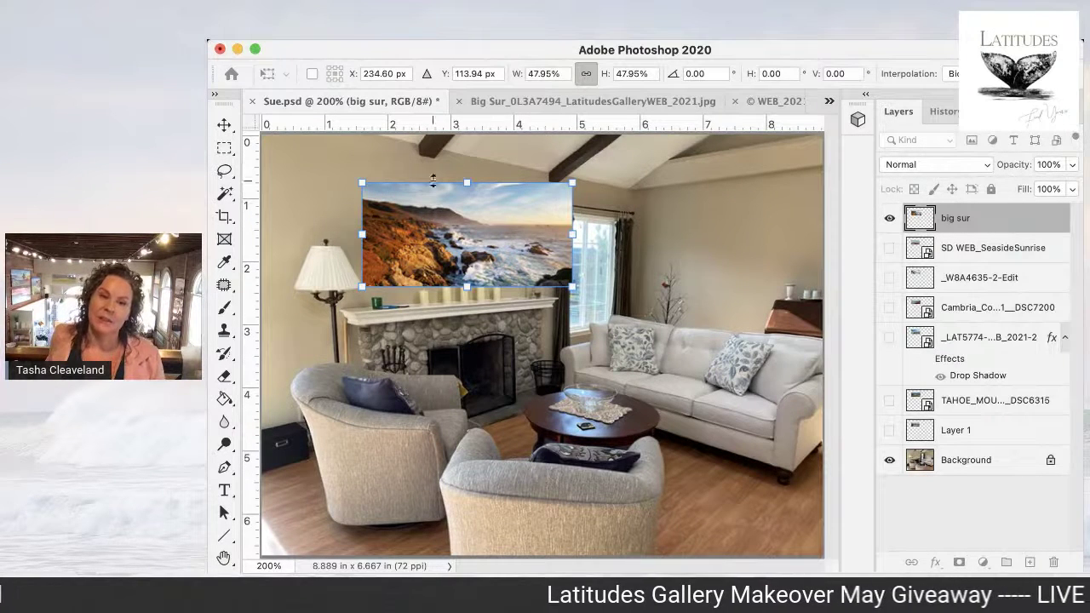
drag(574, 288, 554, 278)
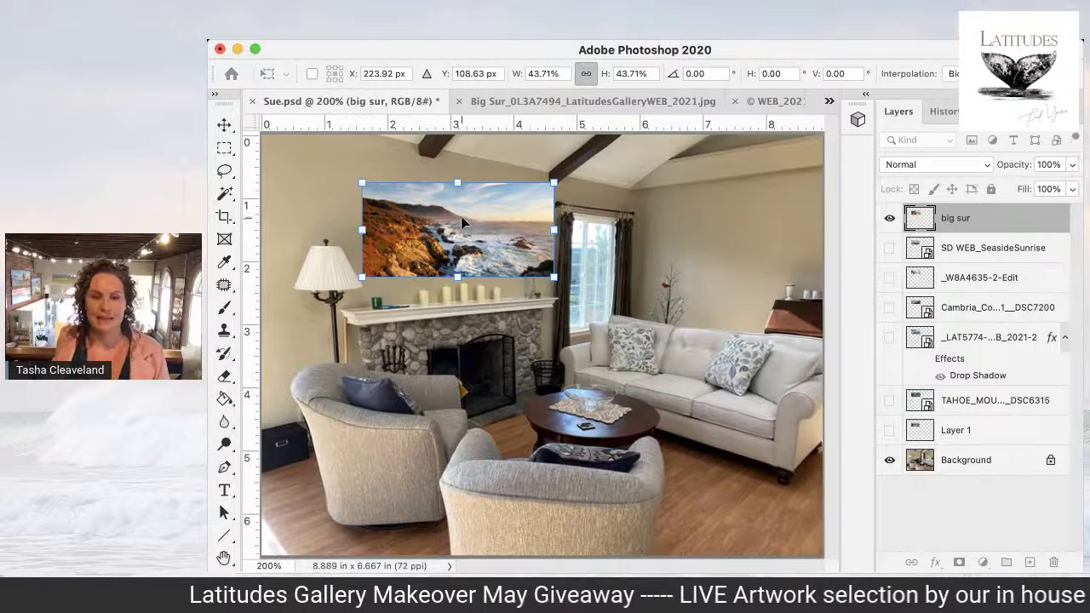
drag(462, 228, 458, 228)
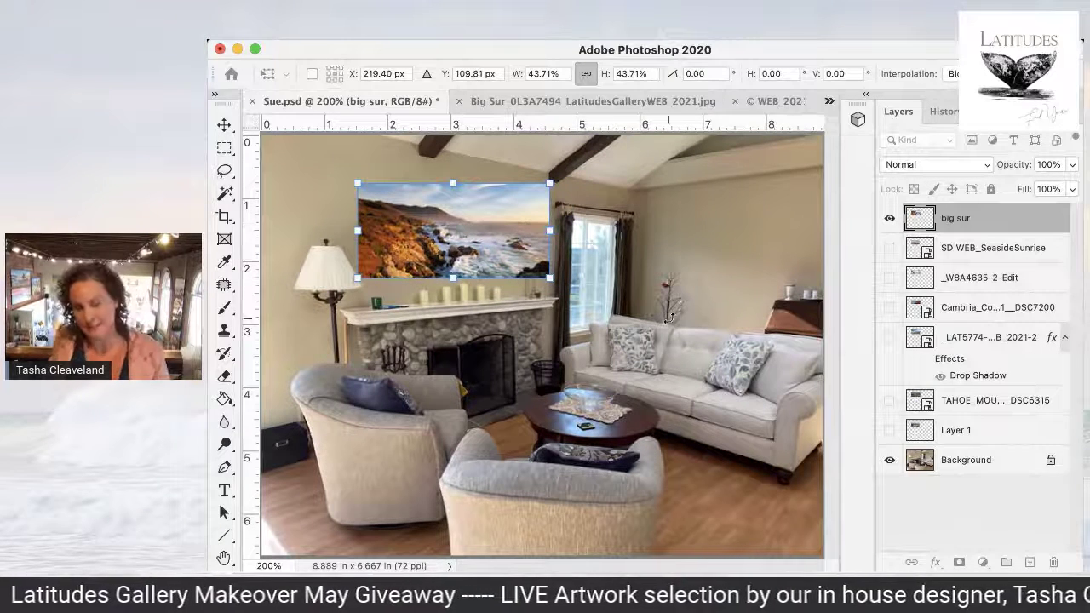
key(Return)
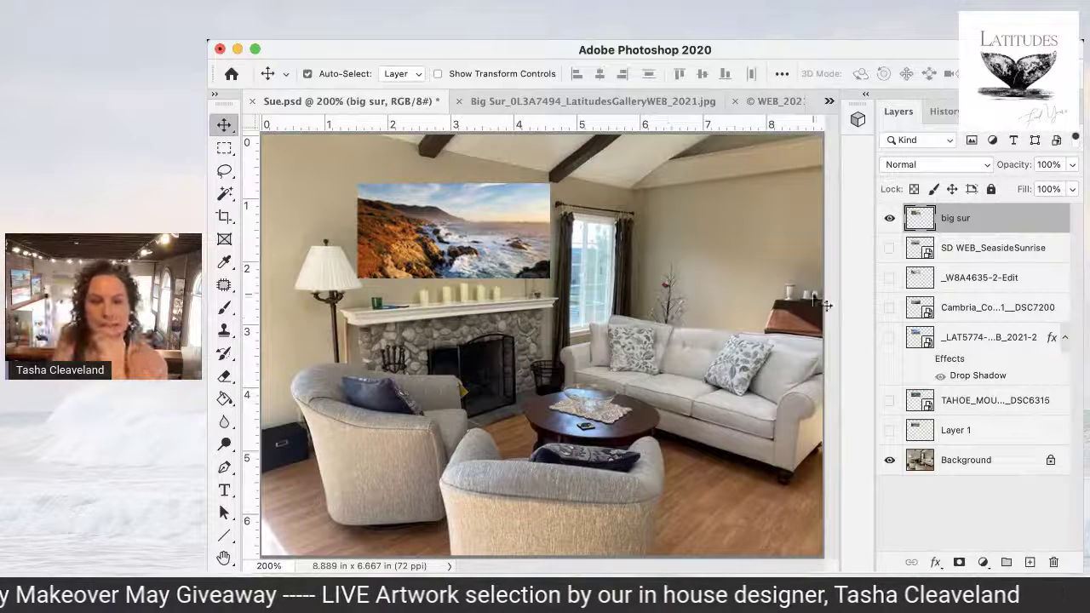
Hide the big sur artwork and preview the SD WEB_SeasideSunrise and _W8A4635-2-Edit layers one at a time above the fireplace
click(889, 227)
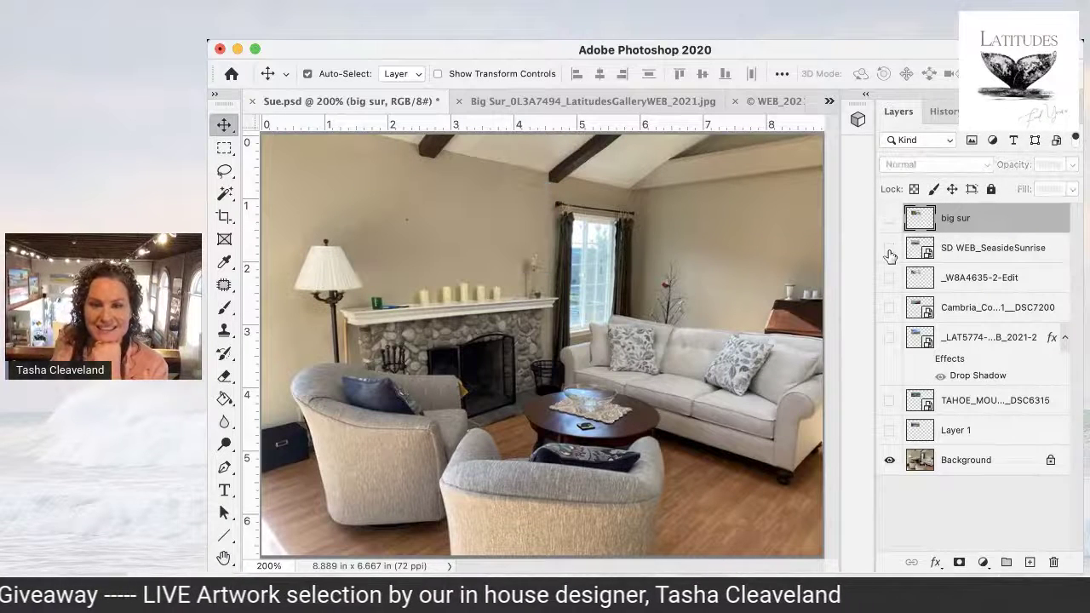
click(889, 248)
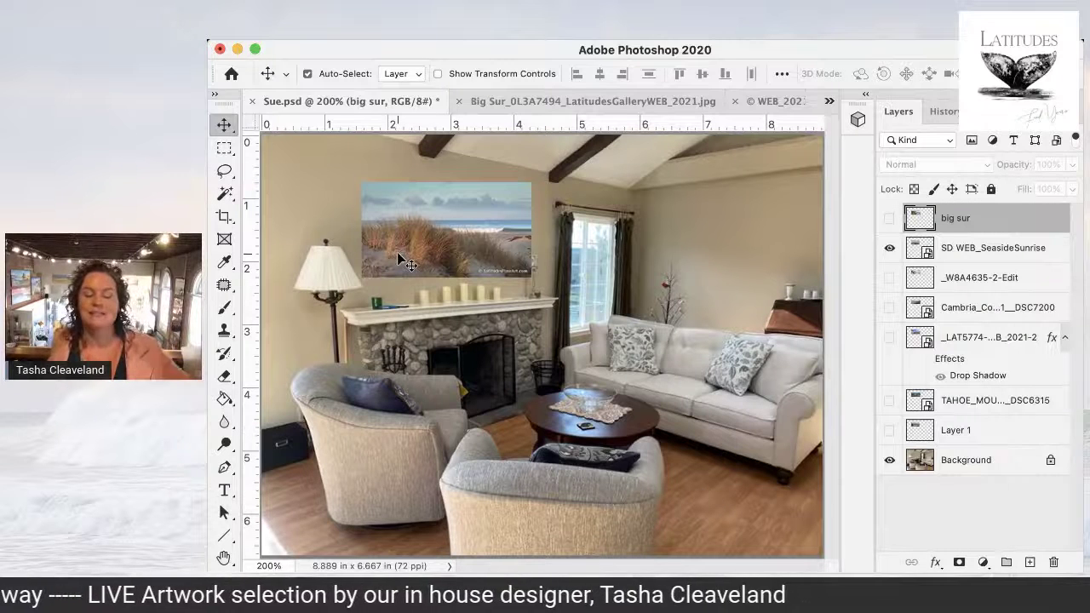
click(888, 249)
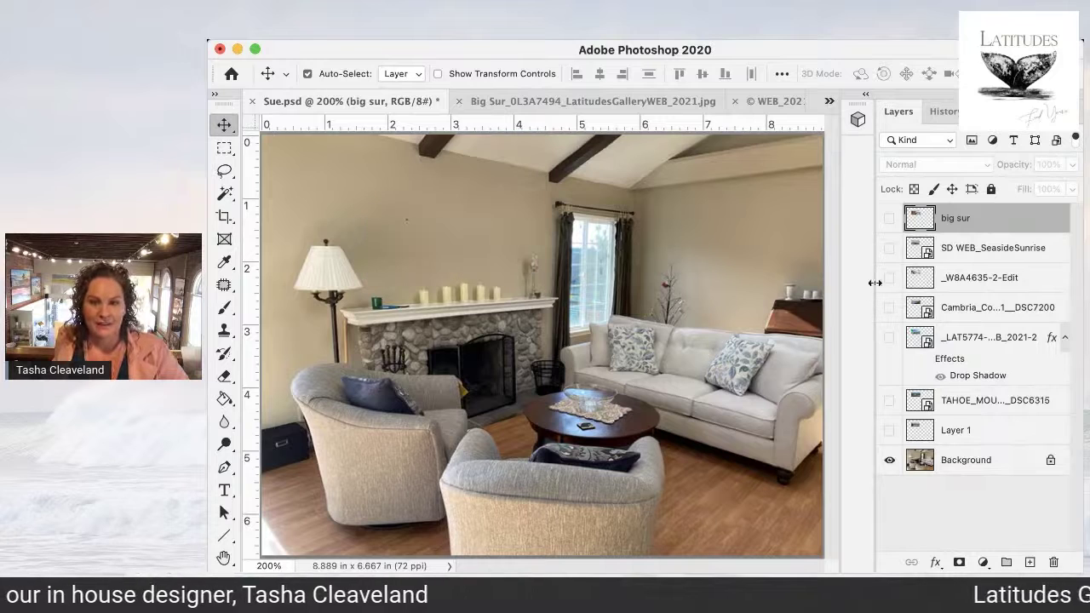
click(888, 279)
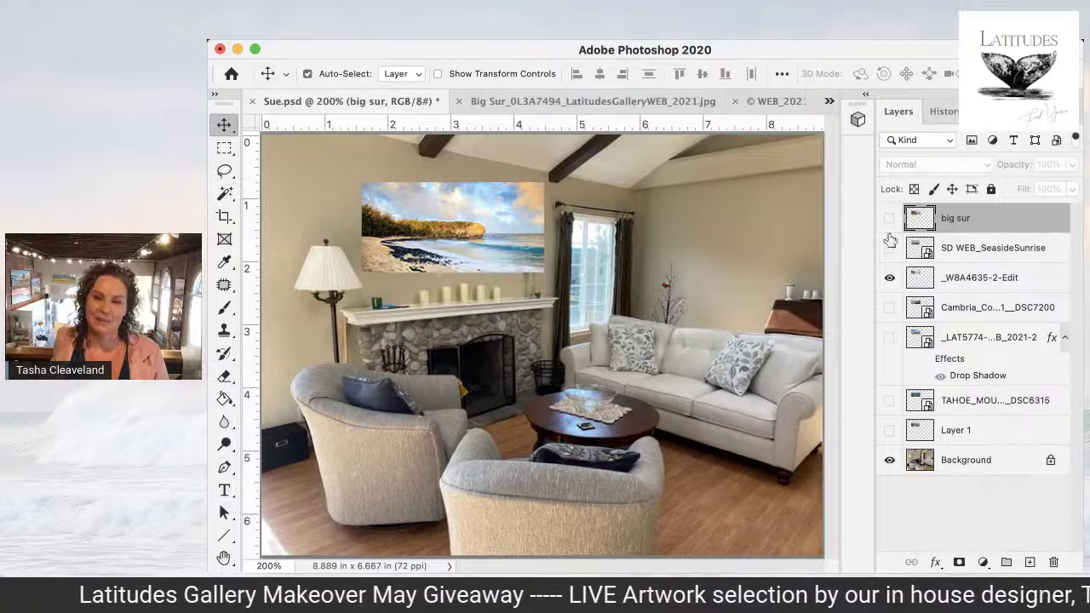
click(890, 281)
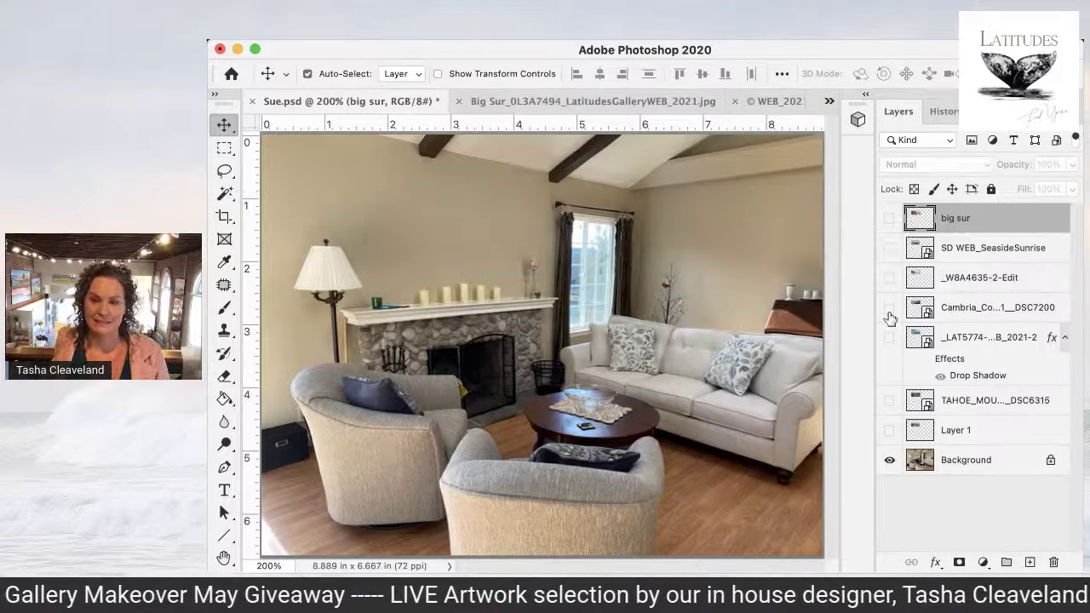
Preview the Cambria_Co...1__DSC7200 and _LAT5774-...B_2021-2 artworks one at a time above the fireplace, hiding each again
click(889, 308)
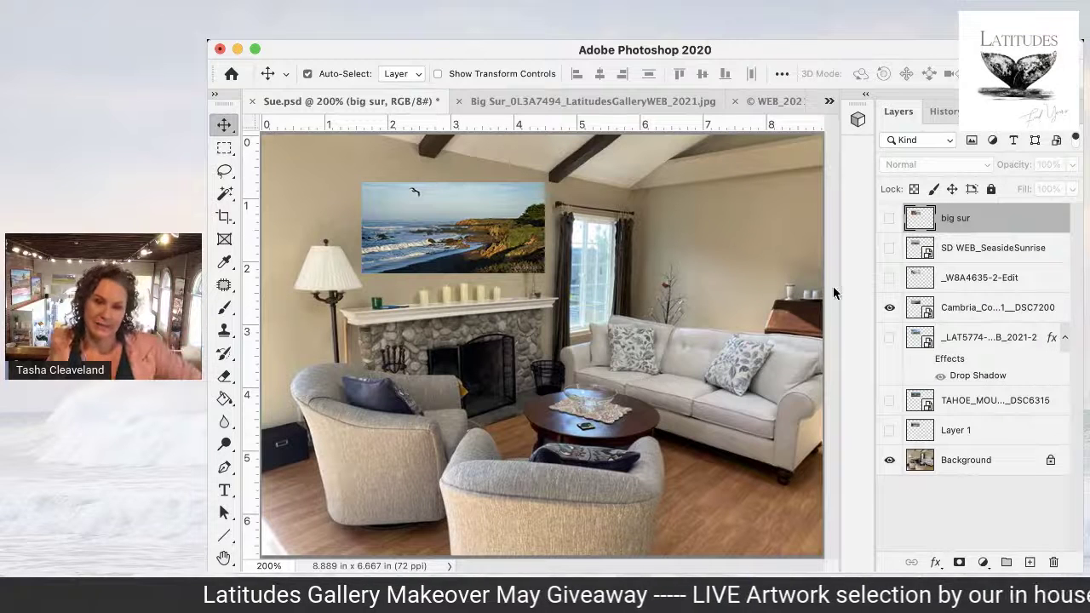
click(888, 308)
click(891, 339)
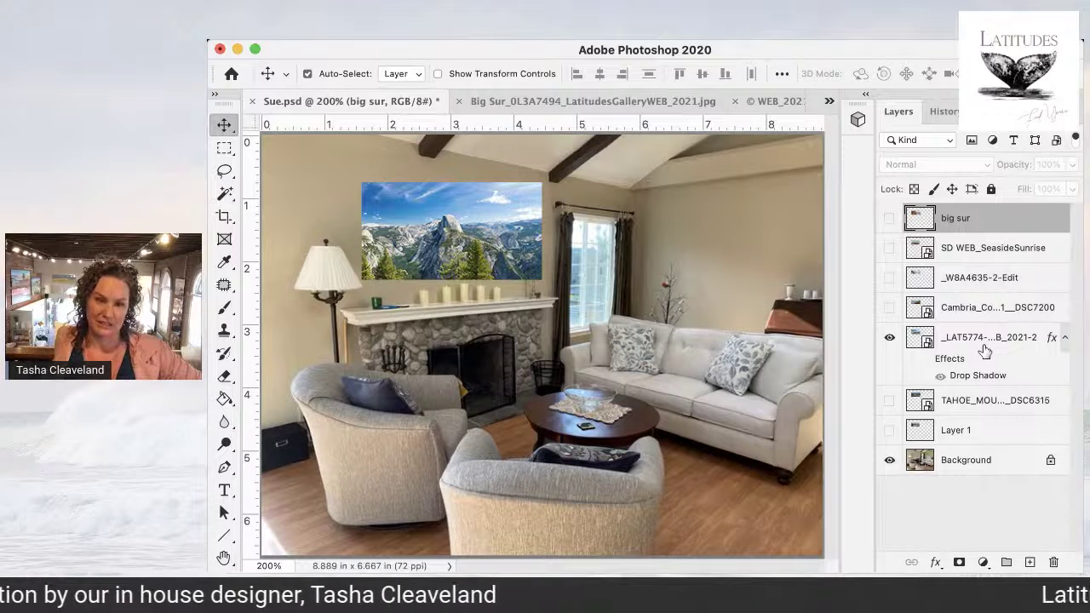
click(888, 339)
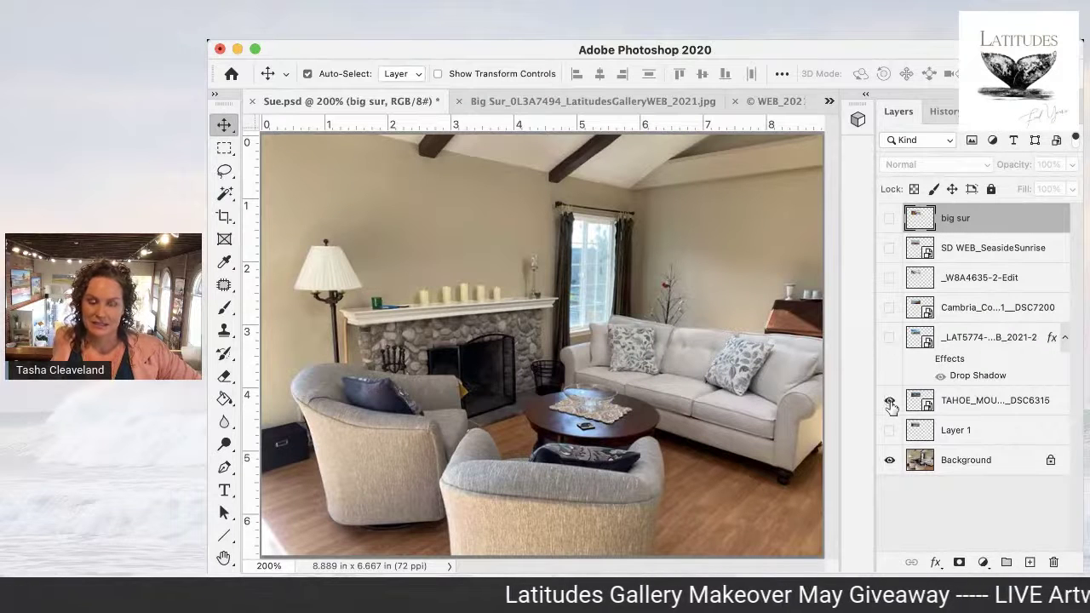
Show the TAHOE_MOU..._DSC6315 artwork and compare it with the _LAT5774-...B_2021-2 mountain artwork
click(890, 402)
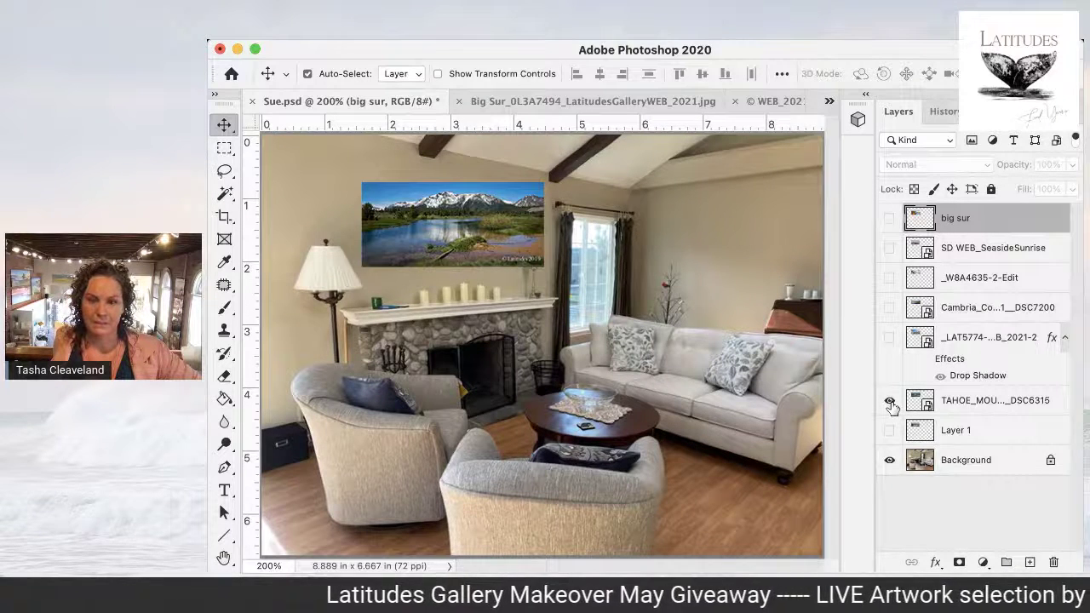
click(889, 339)
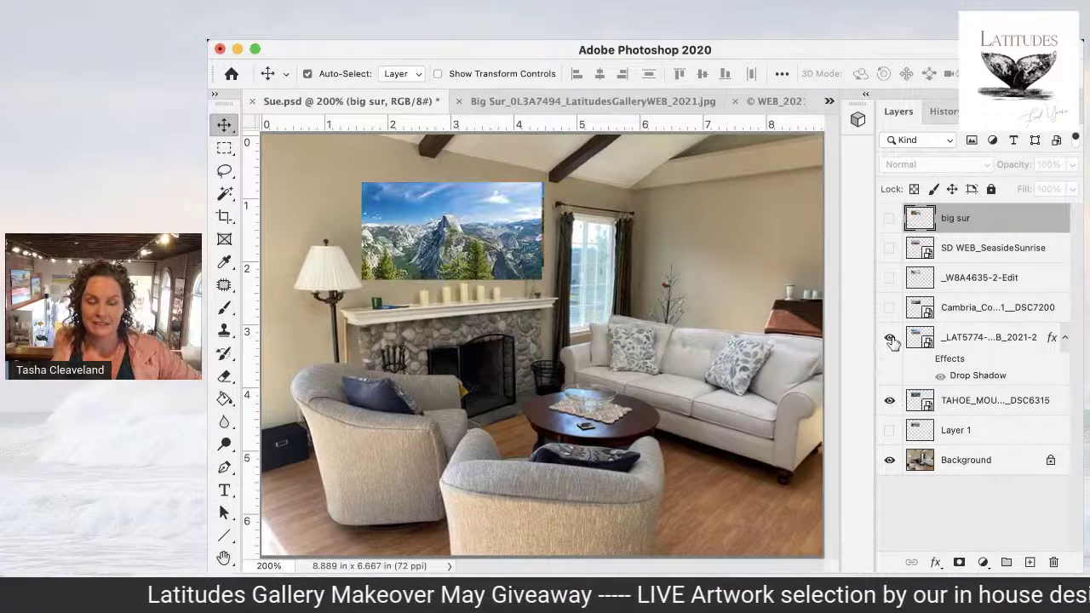
click(890, 339)
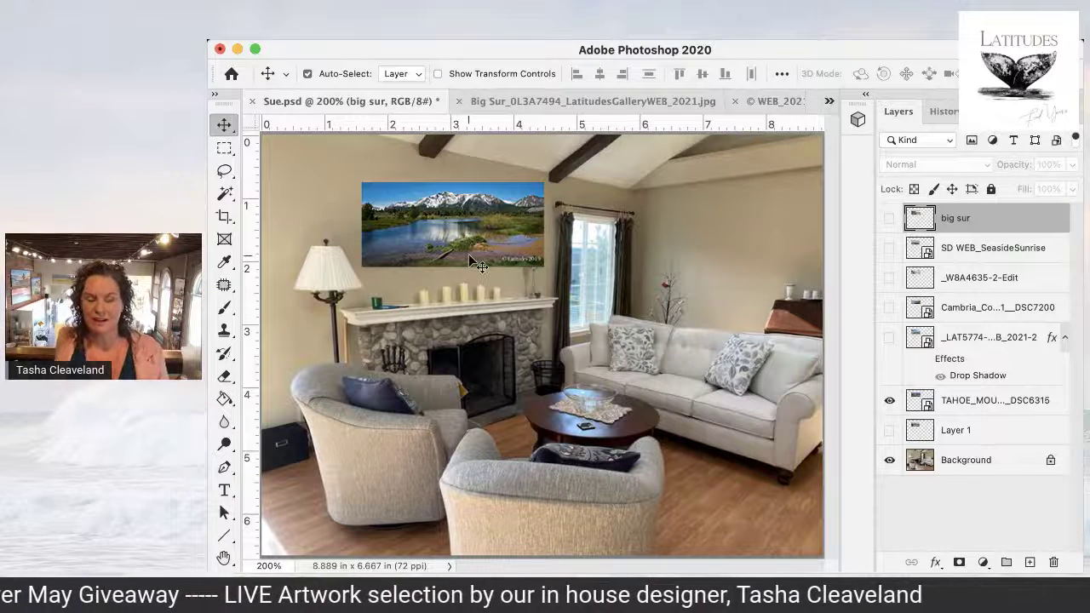
Replace the Tahoe artwork with the Layer 1 artwork on the wall, briefly bringing Tahoe back for comparison
click(890, 401)
click(889, 430)
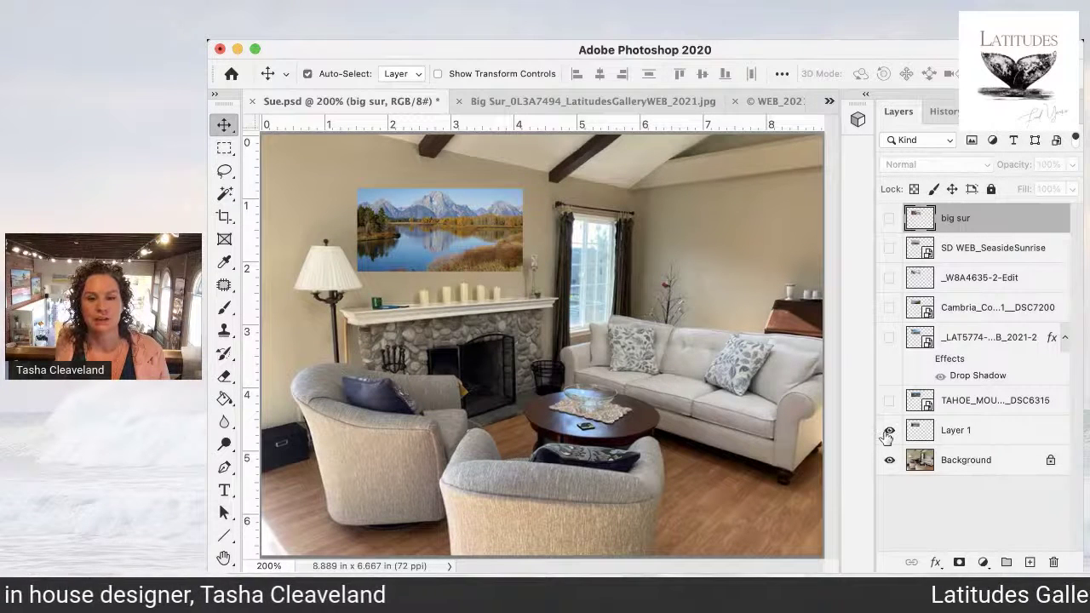
click(889, 400)
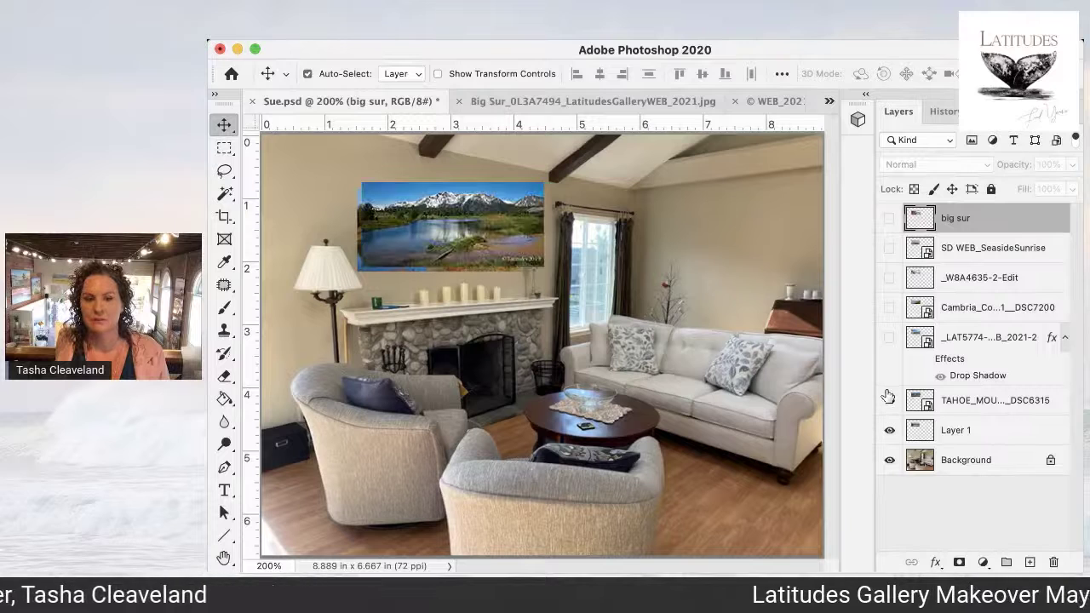
click(888, 398)
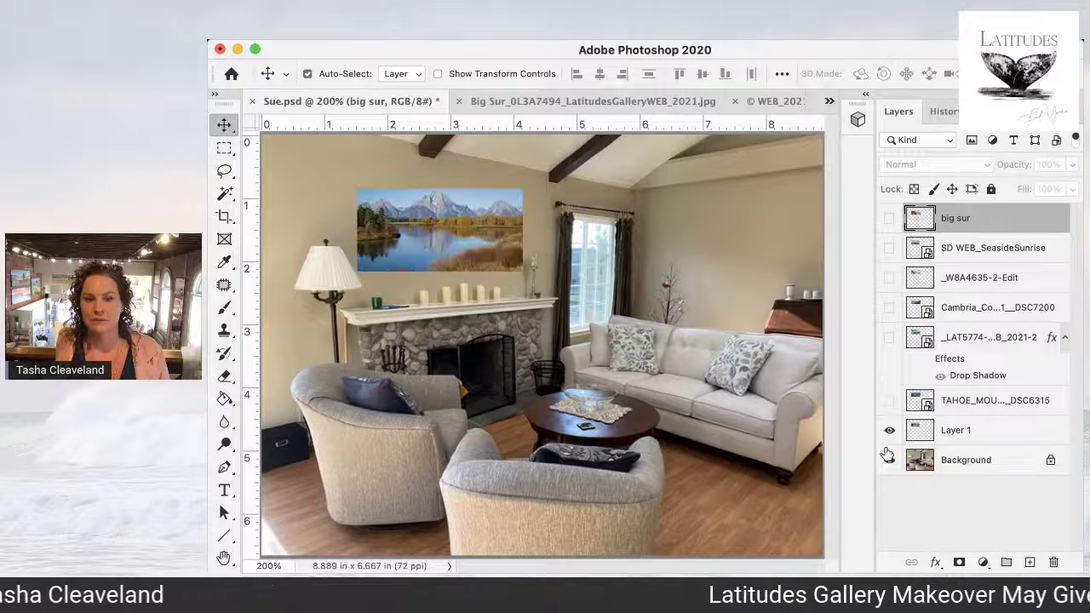
Swap Layer 1 for the Tahoe artwork, and replace that with the _LAT5774-...B_2021-2 artwork for comparison
click(890, 402)
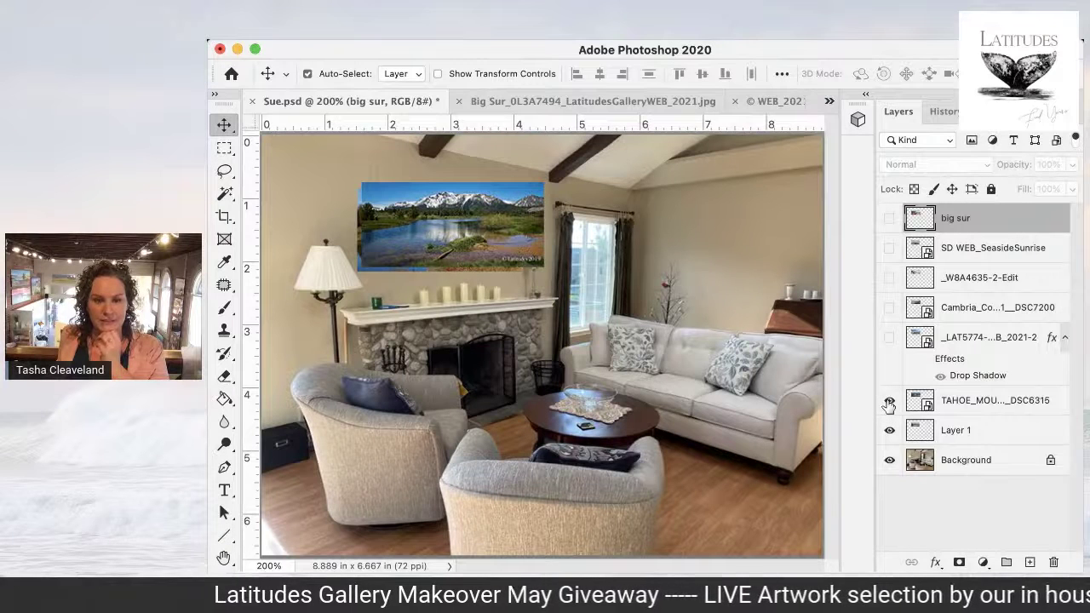
click(890, 431)
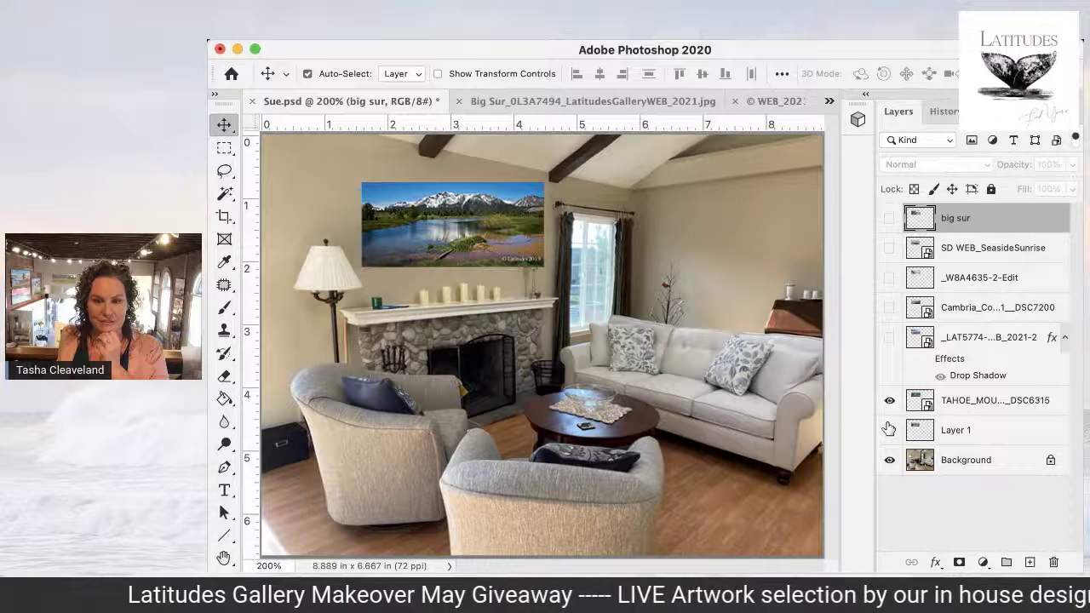
click(890, 338)
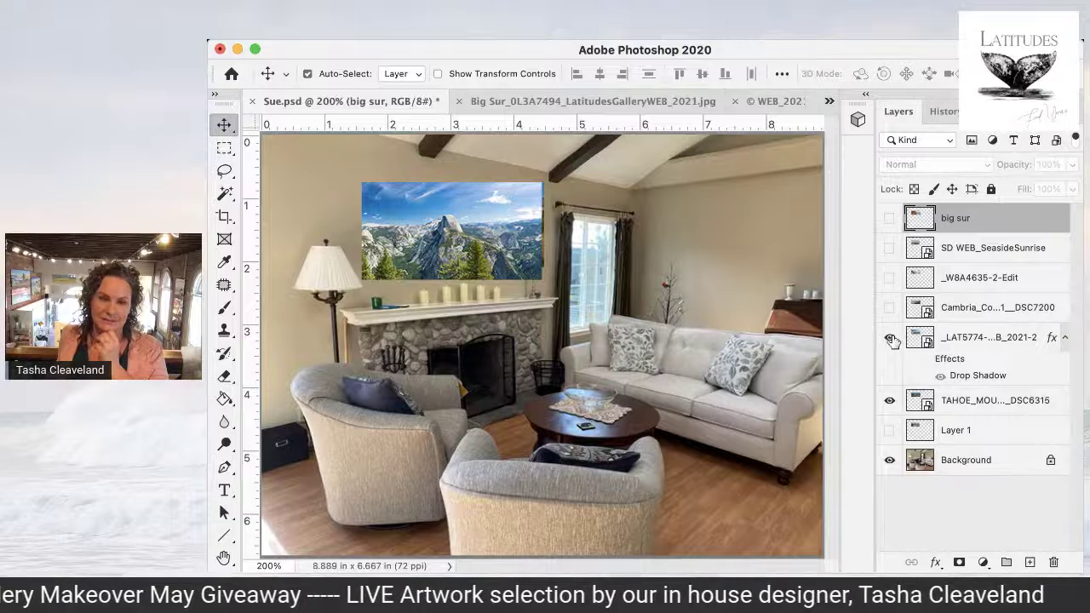
click(889, 401)
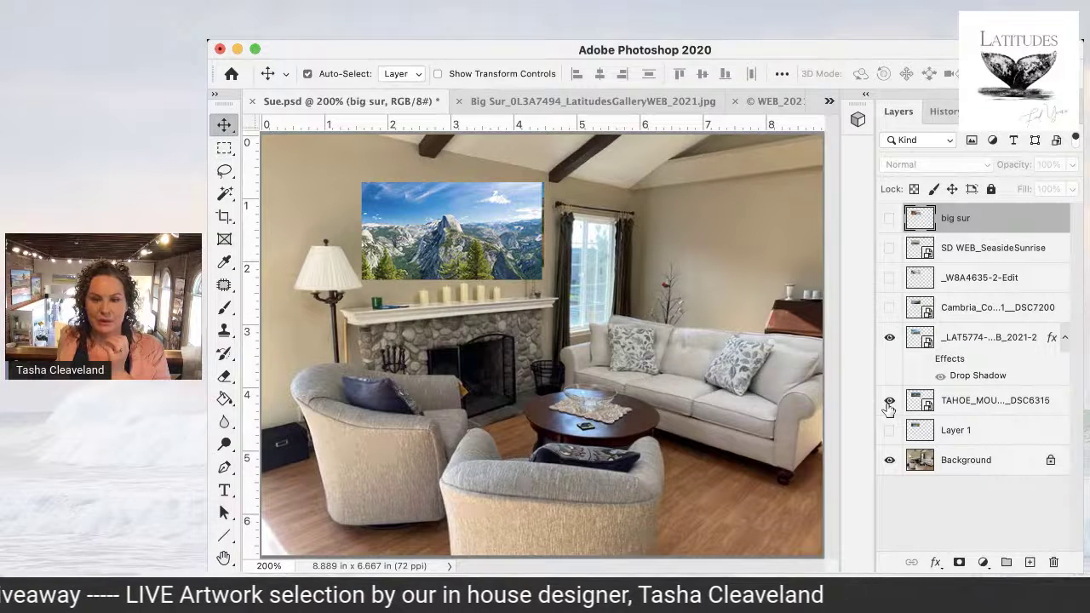
Distort the corners of the _LAT5774-...B_2021-2 mountain artwork into wall perspective, with a taller left side and its lower edge reaching the mantel
click(494, 255)
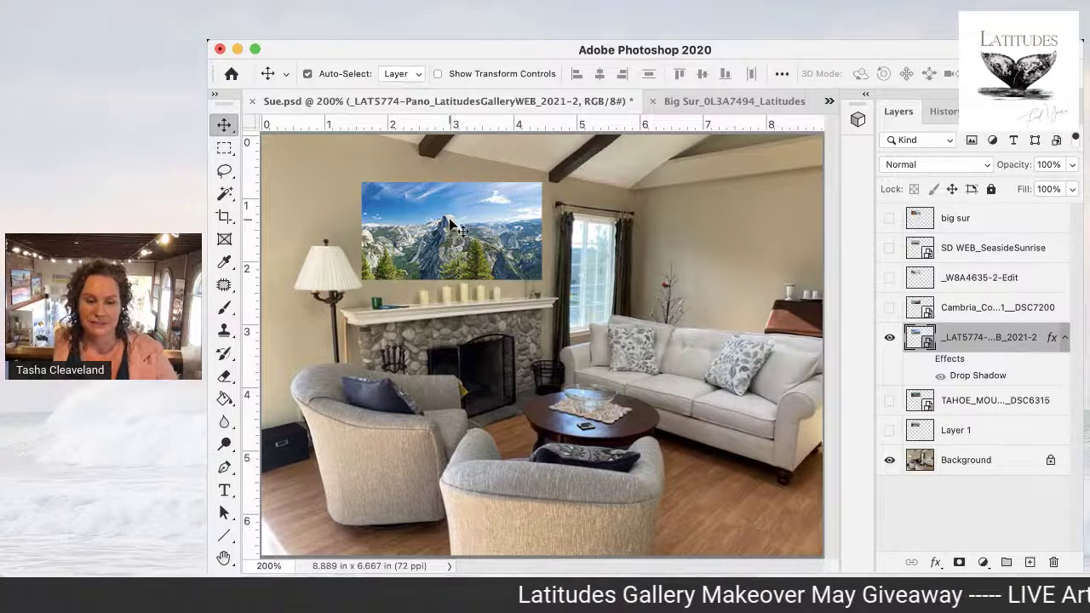
key(super+t)
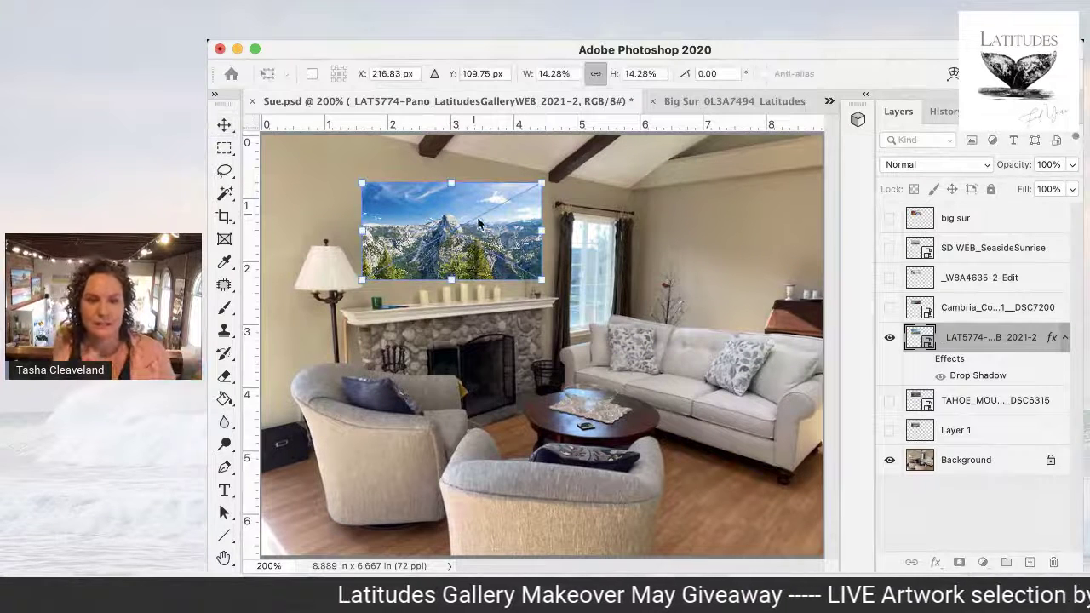
drag(542, 182, 520, 207)
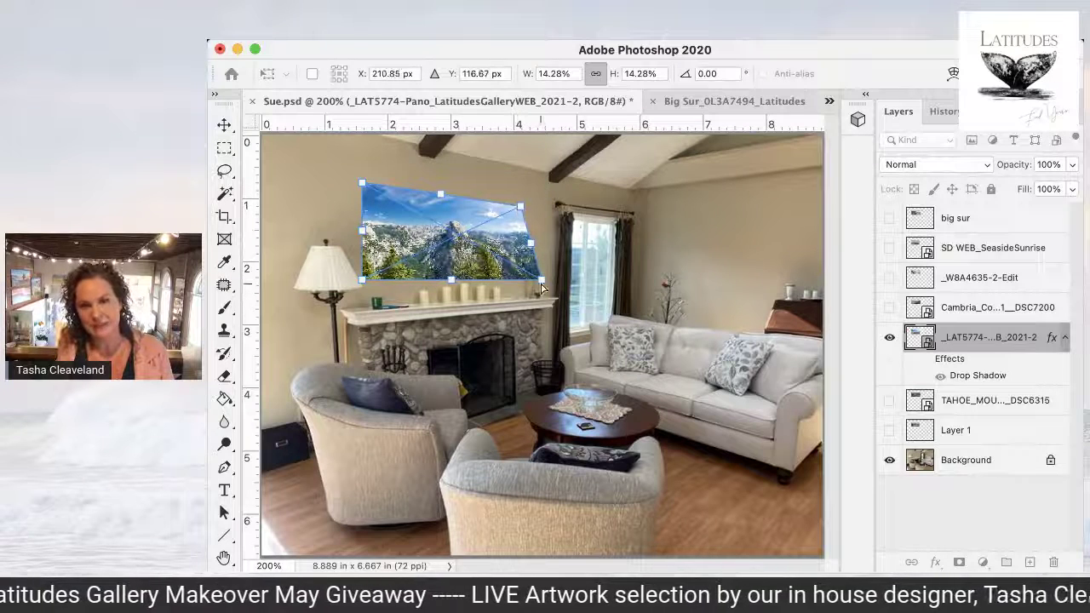
drag(540, 285, 520, 276)
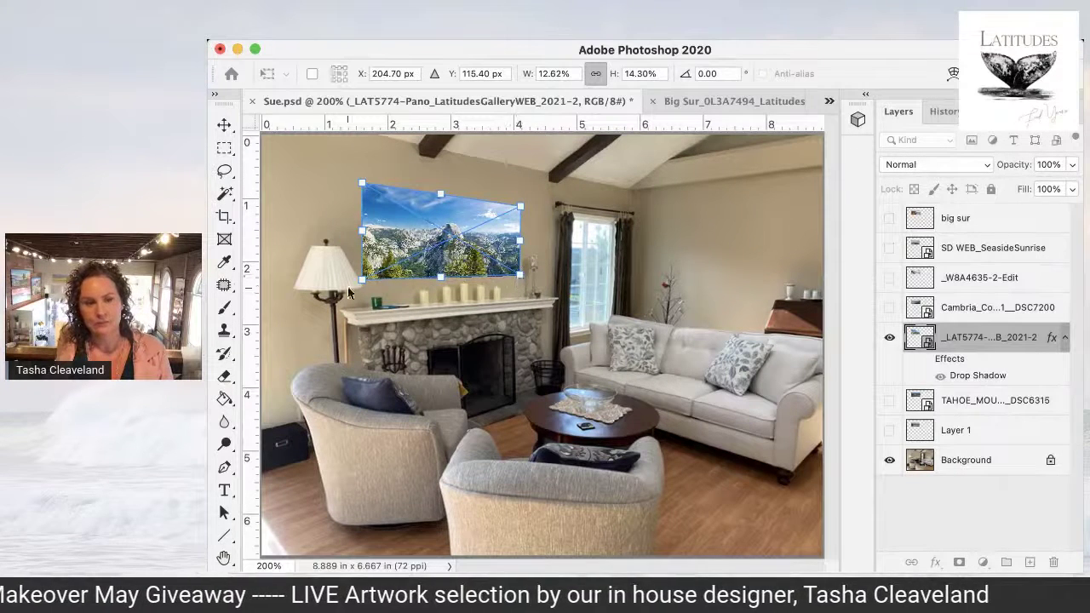
drag(362, 282, 365, 307)
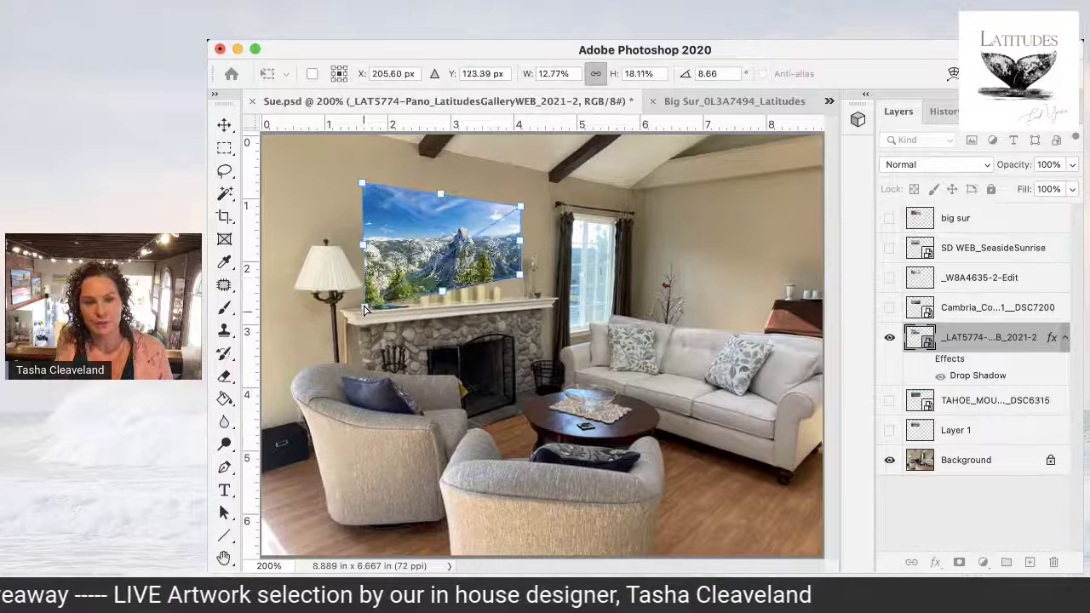
drag(522, 277, 531, 295)
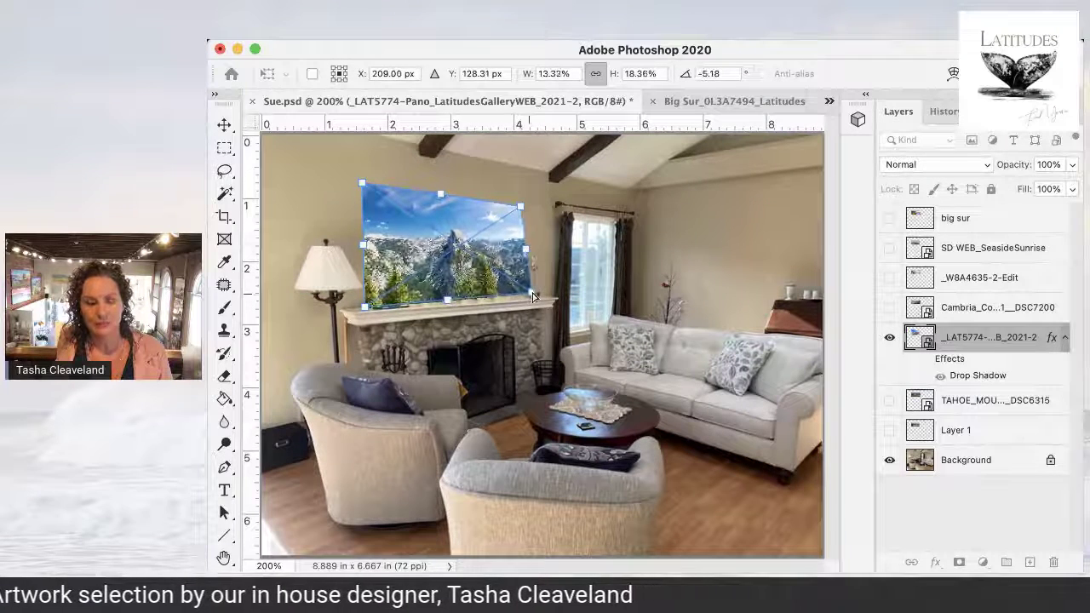
drag(522, 206, 530, 195)
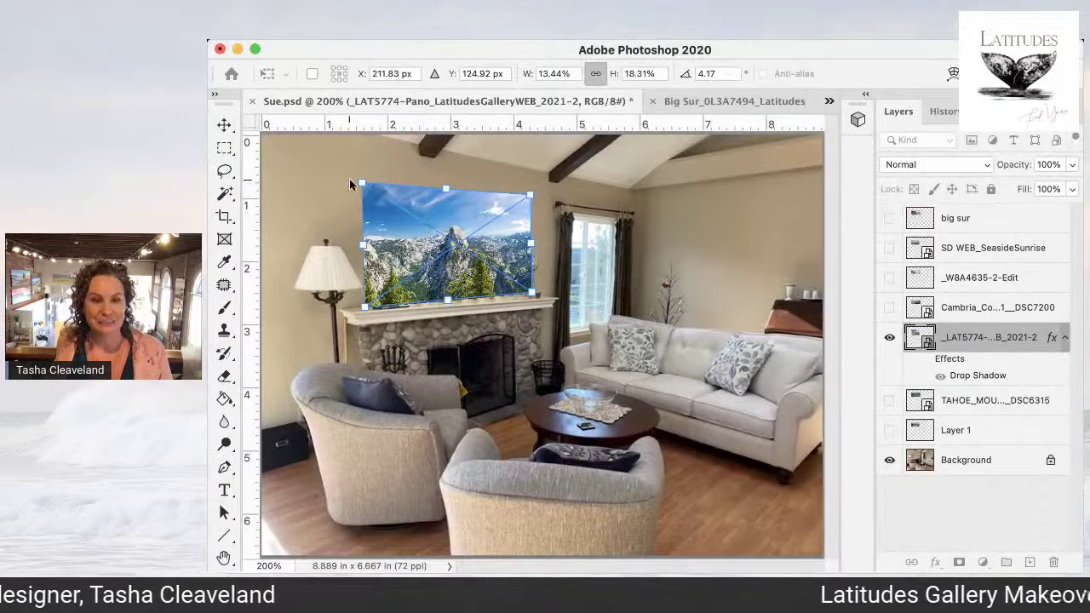
drag(362, 185, 364, 160)
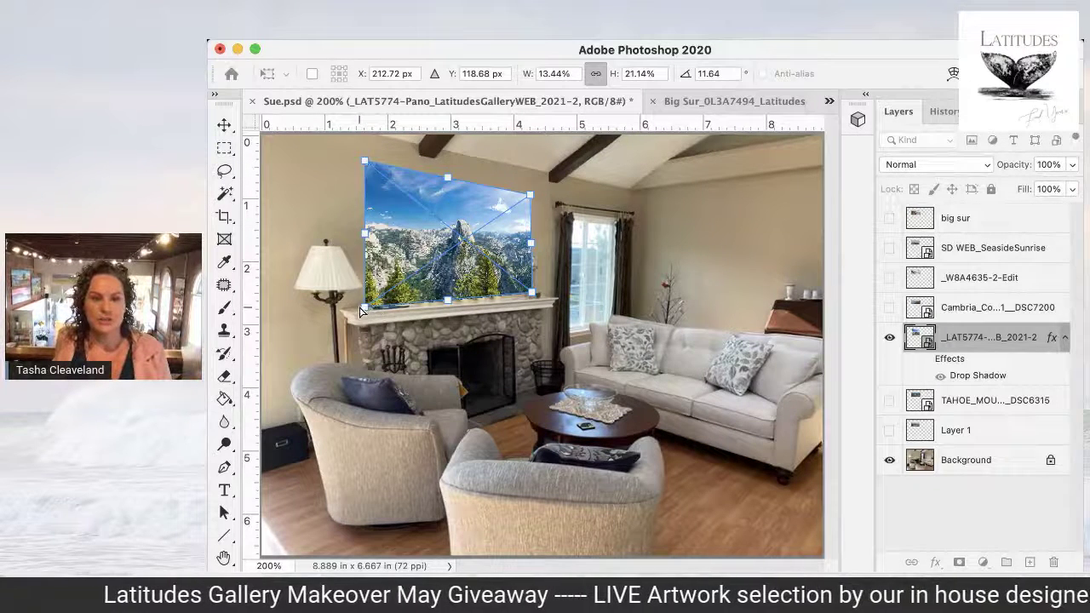
Pull the mountain artwork's corners inward so it is smaller, clears the mantel candles and its top edge slopes down to the right
drag(365, 307, 376, 279)
drag(365, 158, 369, 181)
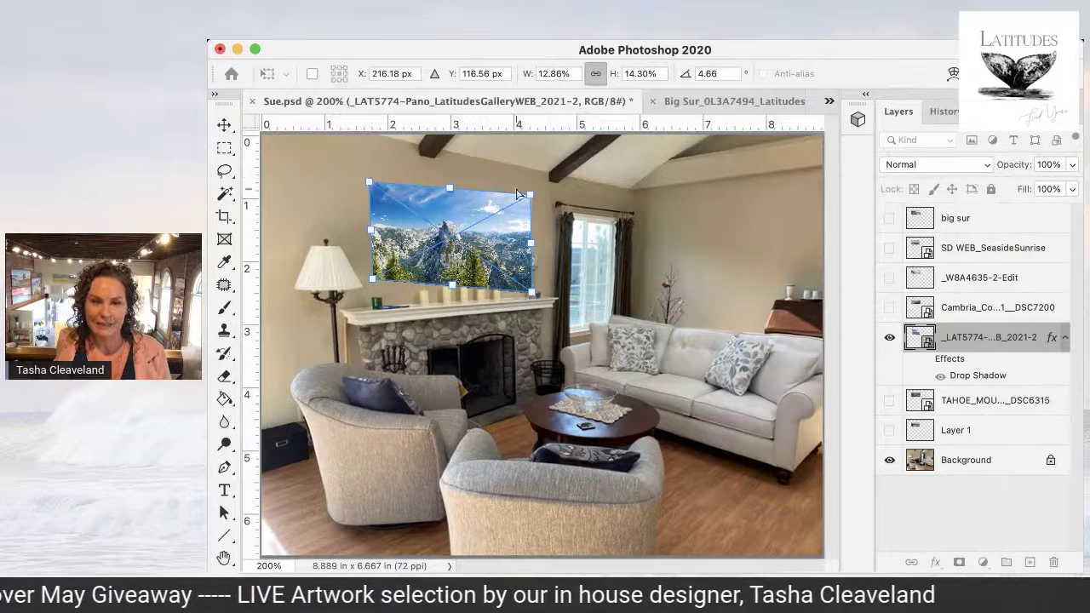
drag(532, 199, 526, 214)
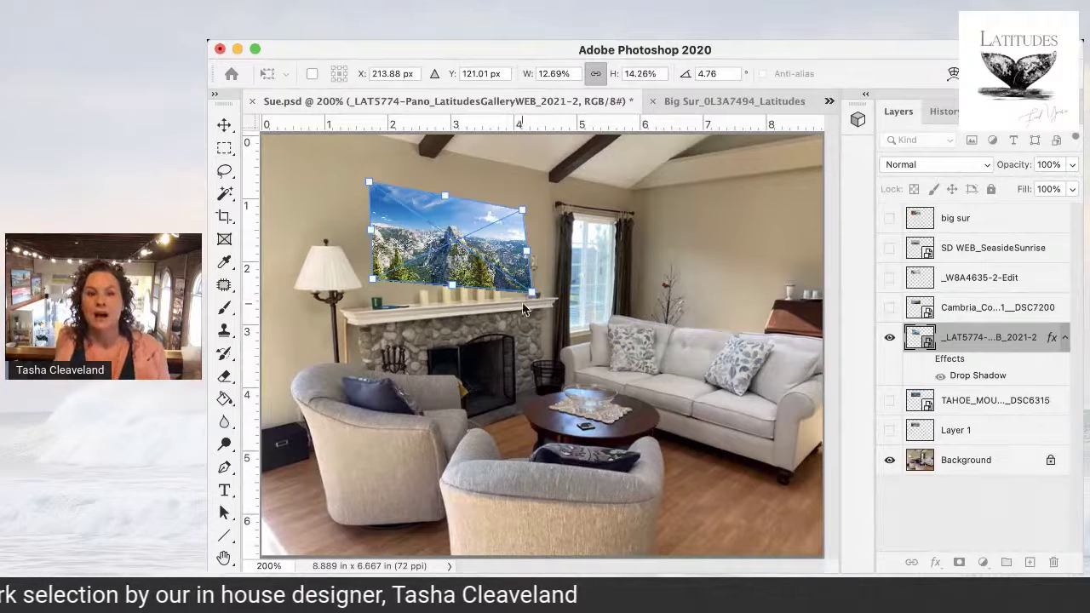
drag(531, 298, 527, 281)
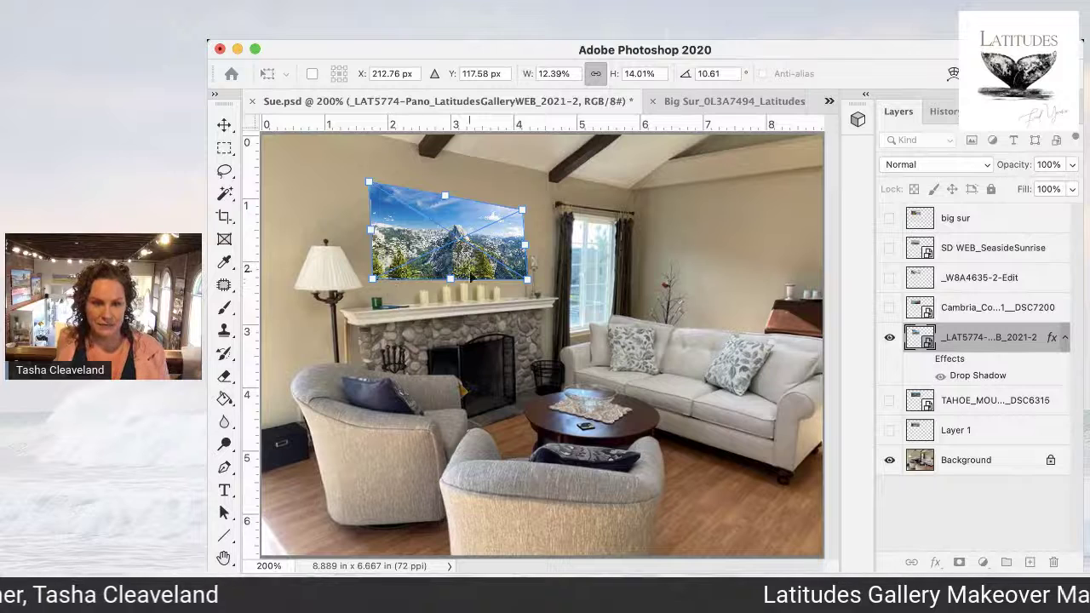
drag(377, 284, 386, 283)
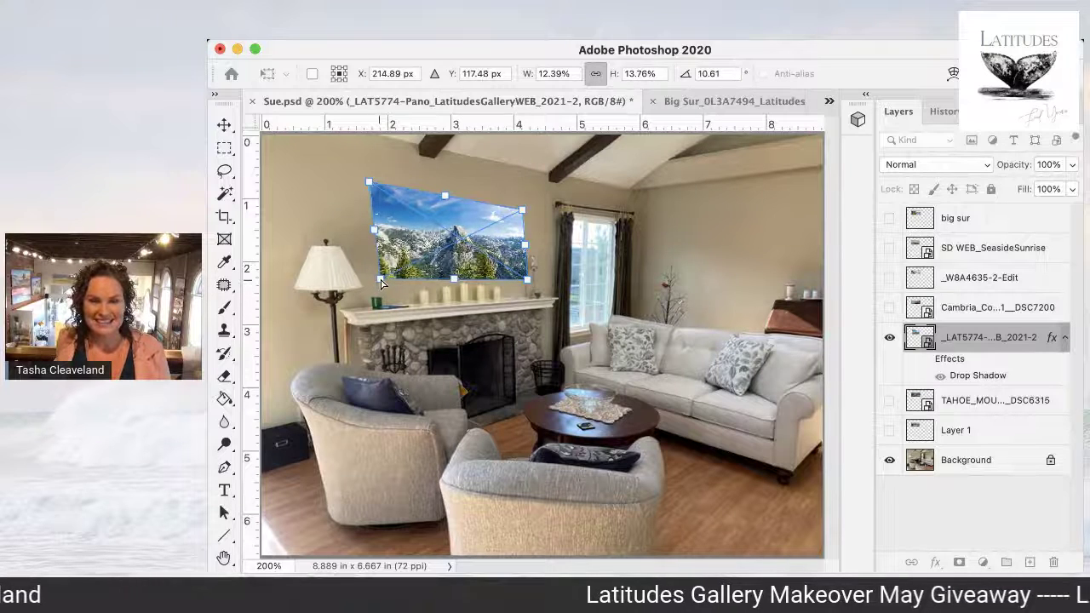
drag(369, 181, 377, 180)
drag(525, 212, 526, 207)
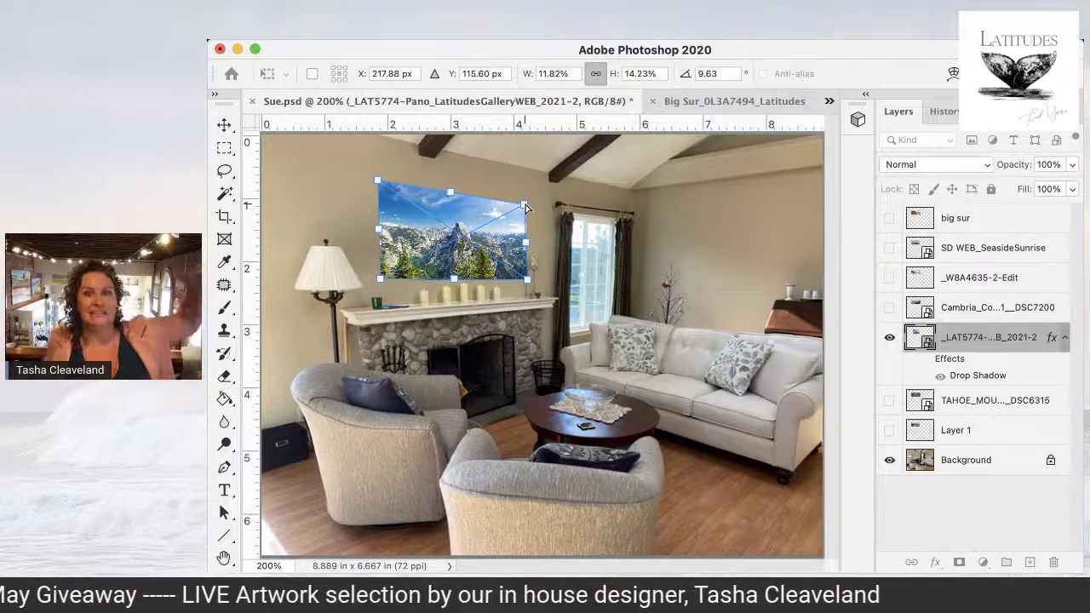
Try the distorted artwork higher on the wall, and settle it back just above the candles at about X 213 px, Y 117 px
drag(488, 246, 479, 209)
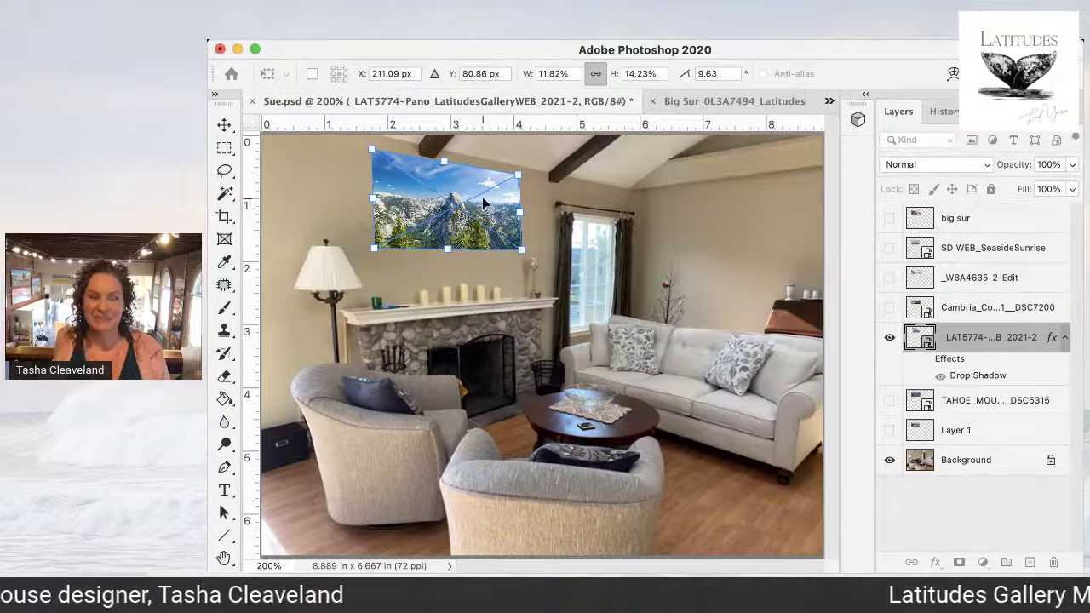
drag(492, 212, 489, 240)
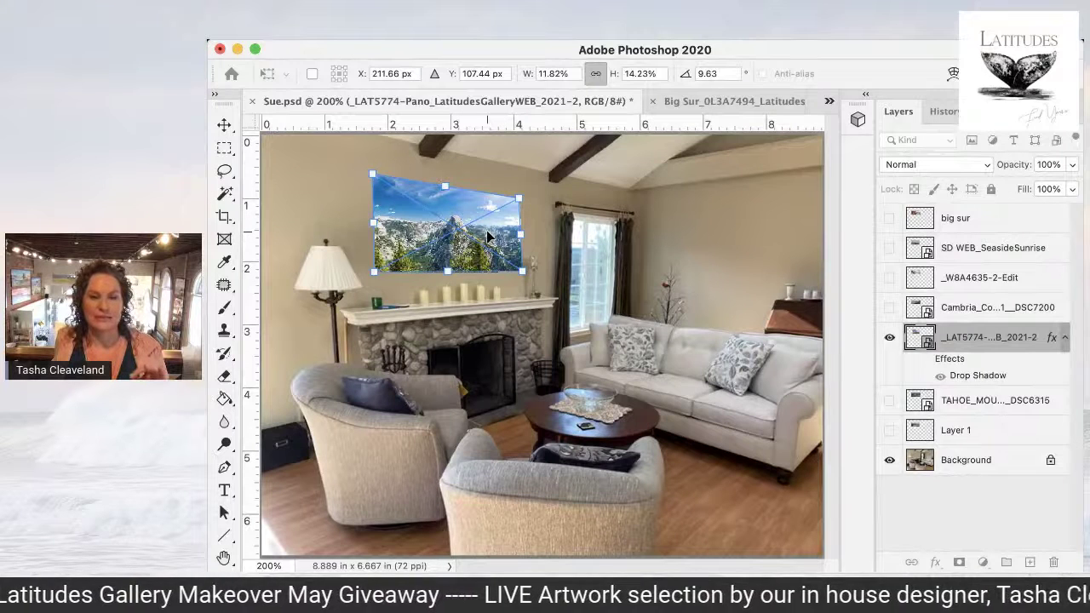
drag(495, 234, 494, 232)
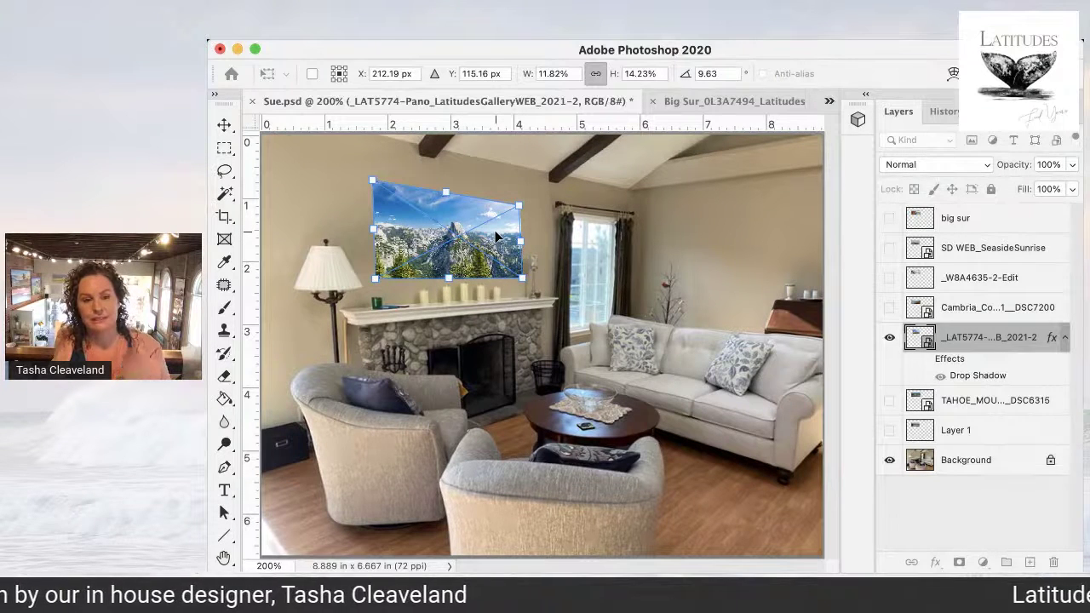
drag(496, 236, 498, 240)
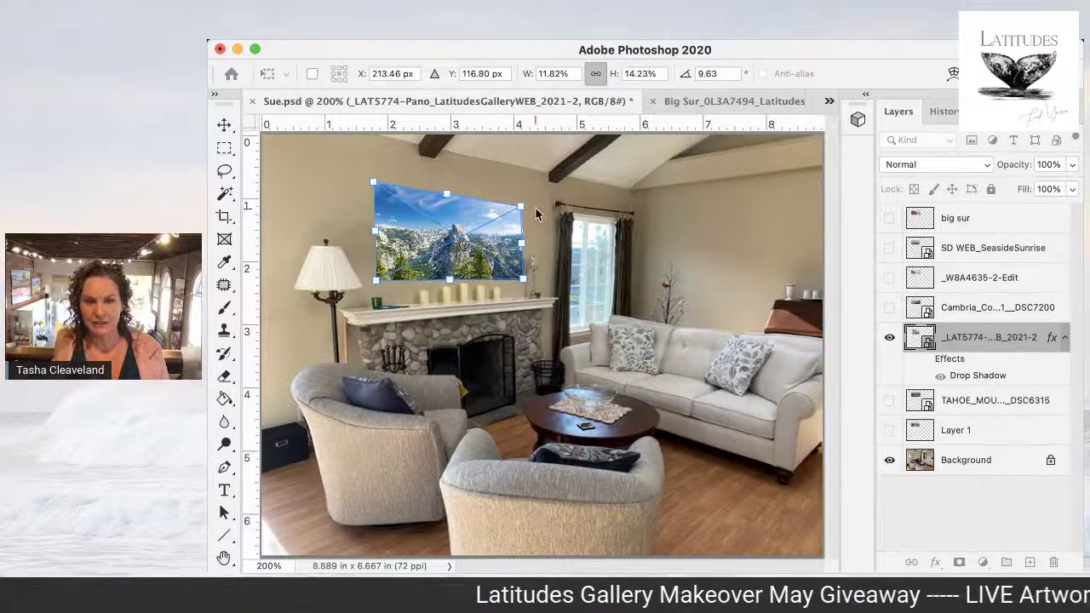
Nudge the artwork's upper-right corner slightly outward, apply the transformation and turn on the layer's effects with the drop shadow
drag(524, 207, 525, 207)
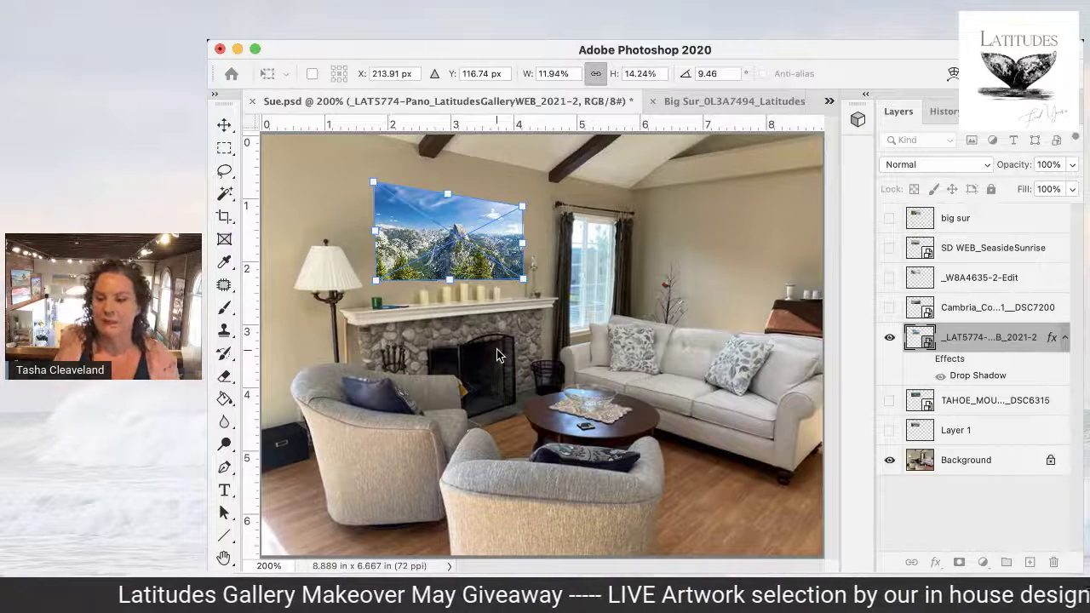
key(Return)
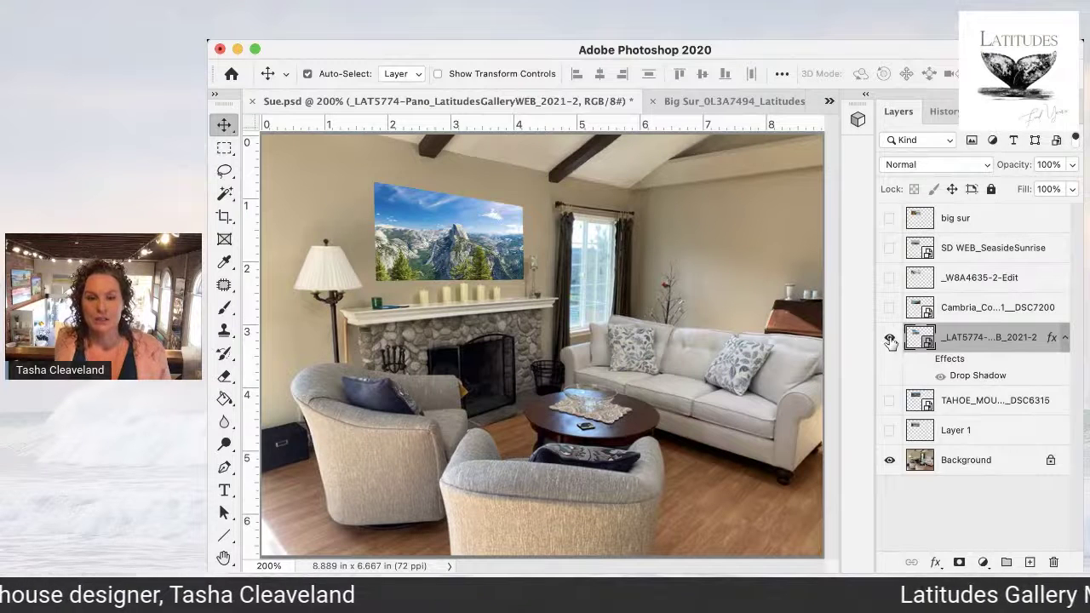
click(926, 359)
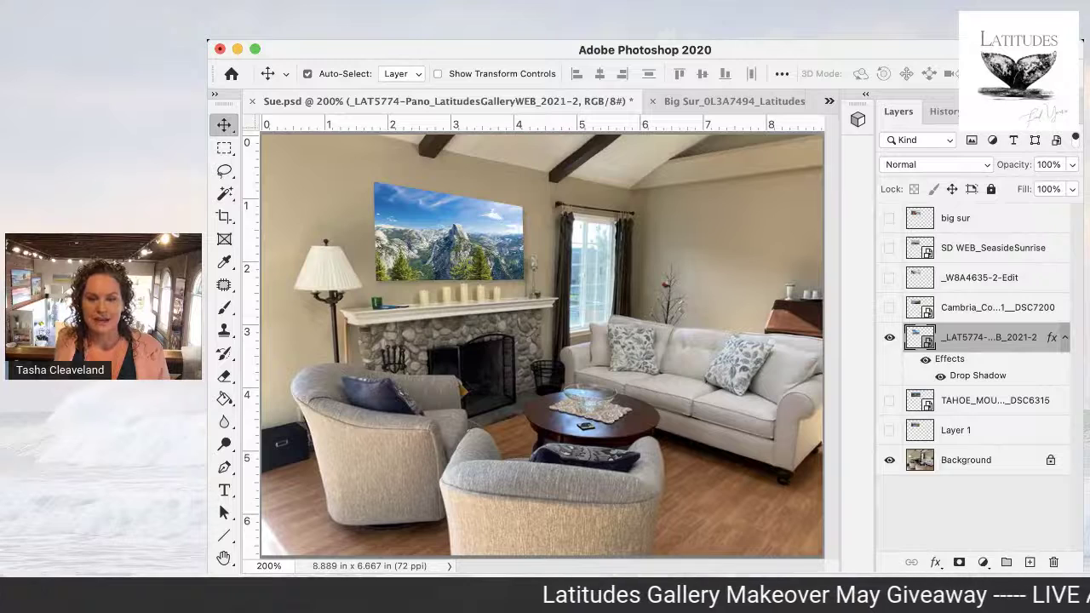